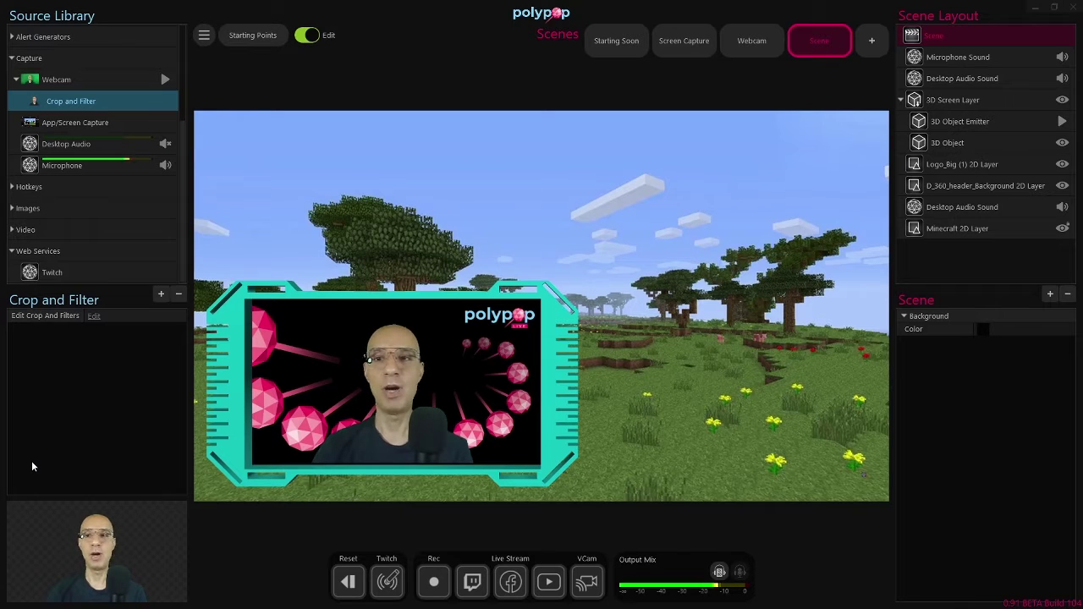
Preview the existing 3D Object Emitter in the 3D Screen Layer by emitting bursts from it
click(949, 122)
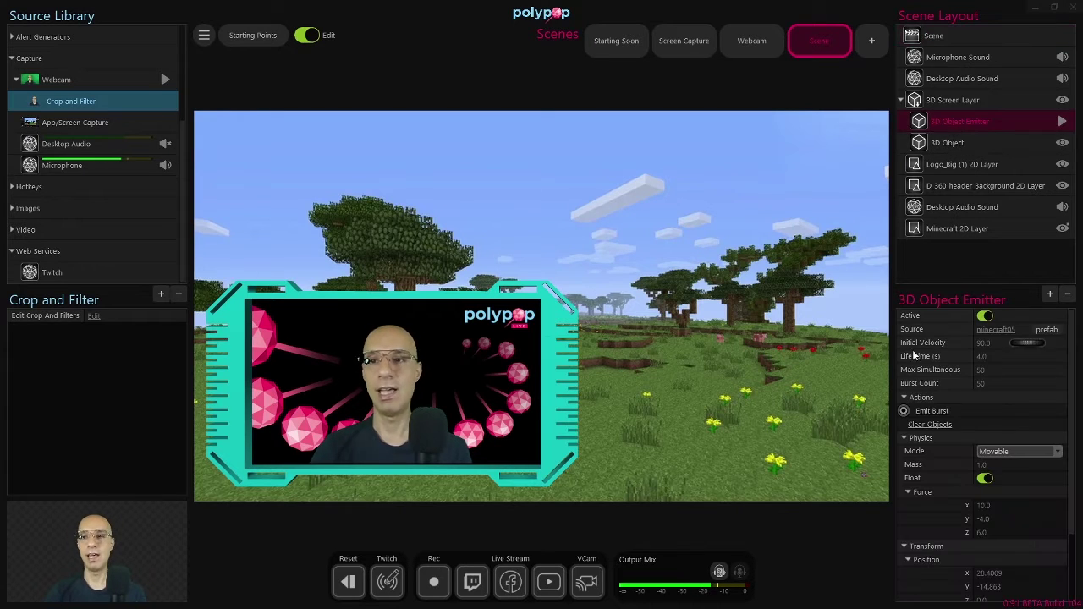
click(932, 412)
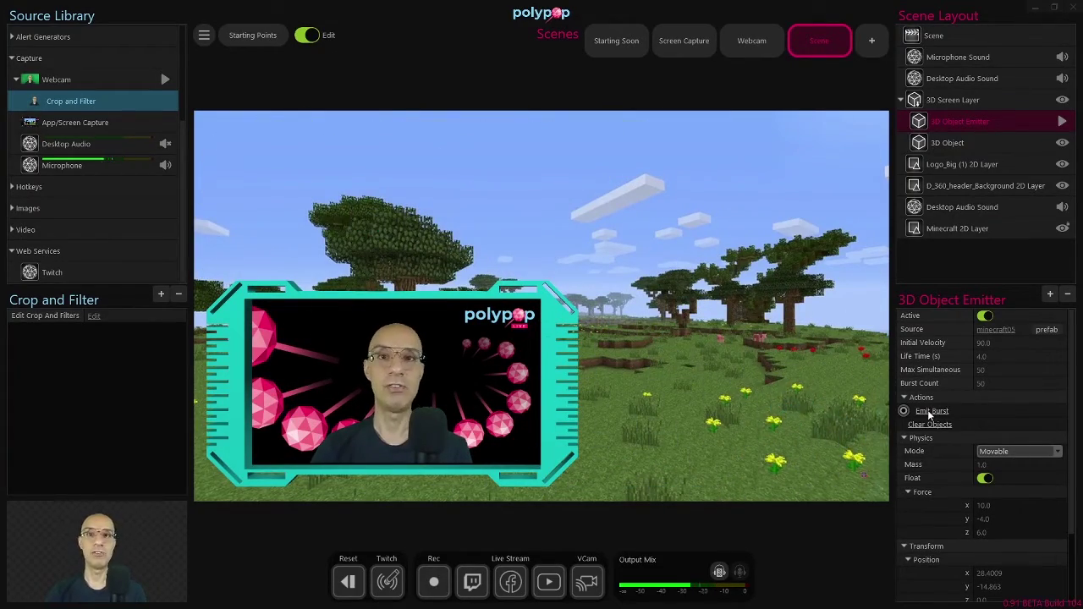
click(930, 412)
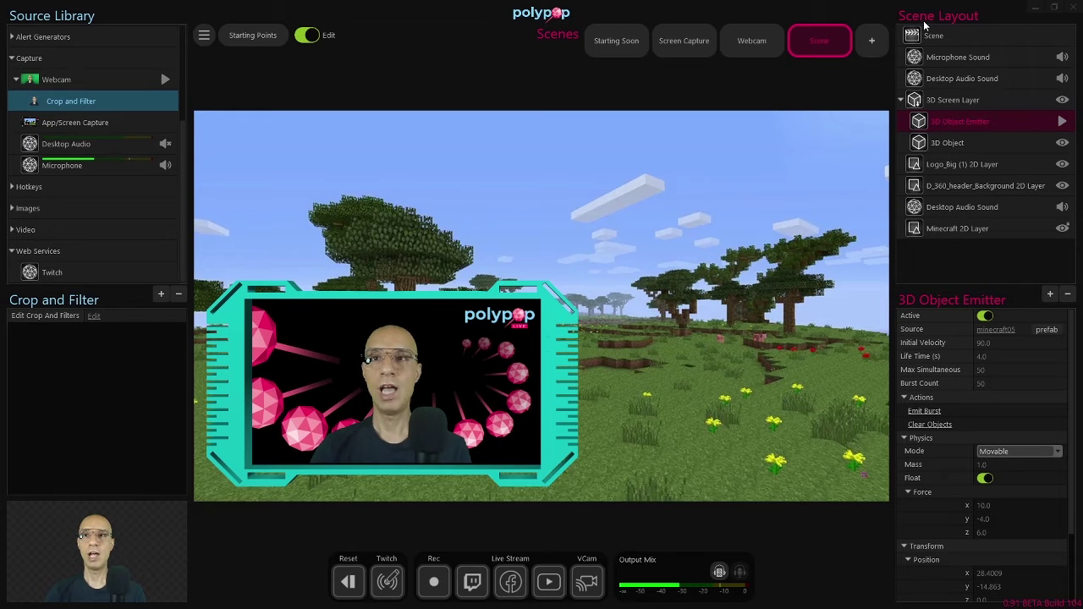
Add a Minecraft Coin 3D object emitter to the scene and place it in the sky above the webcam frame's upper-right corner
click(1050, 294)
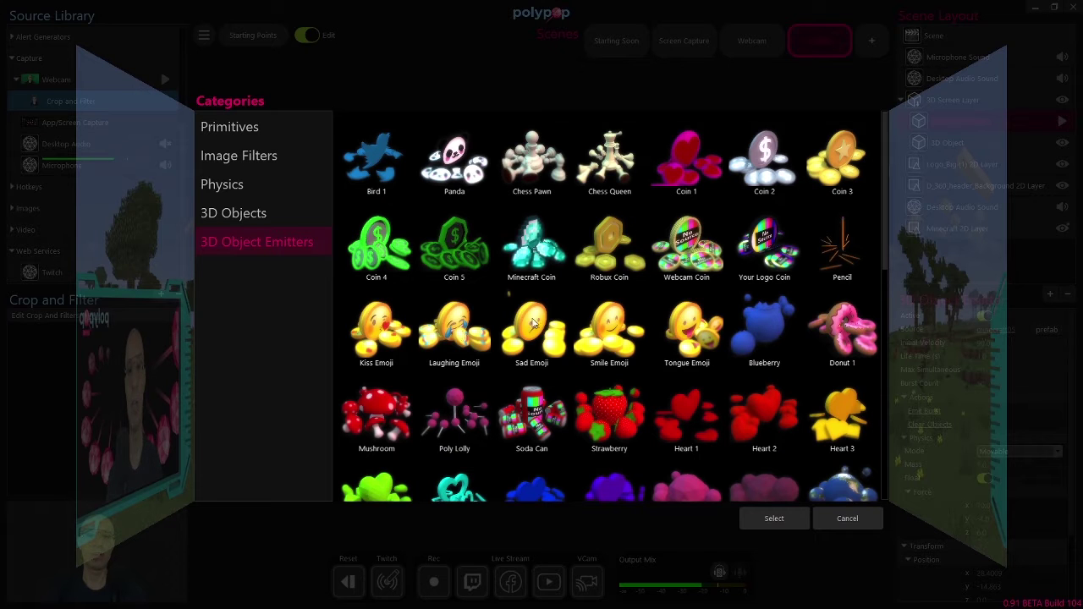
double_click(531, 266)
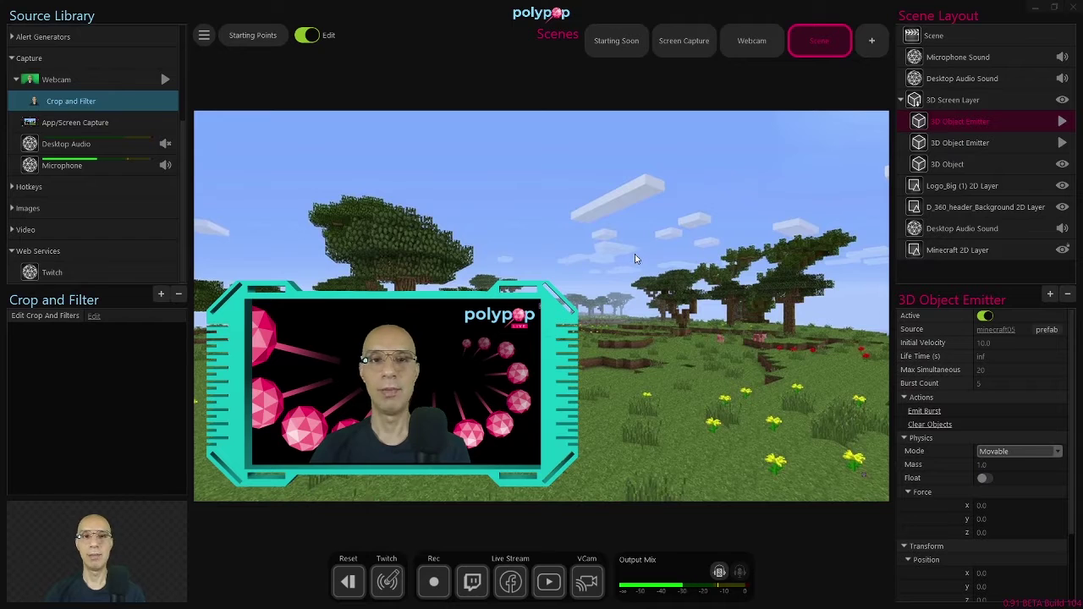
mouse_move(639, 257)
mouse_down()
mouse_move(542, 252)
mouse_move(552, 251)
mouse_up()
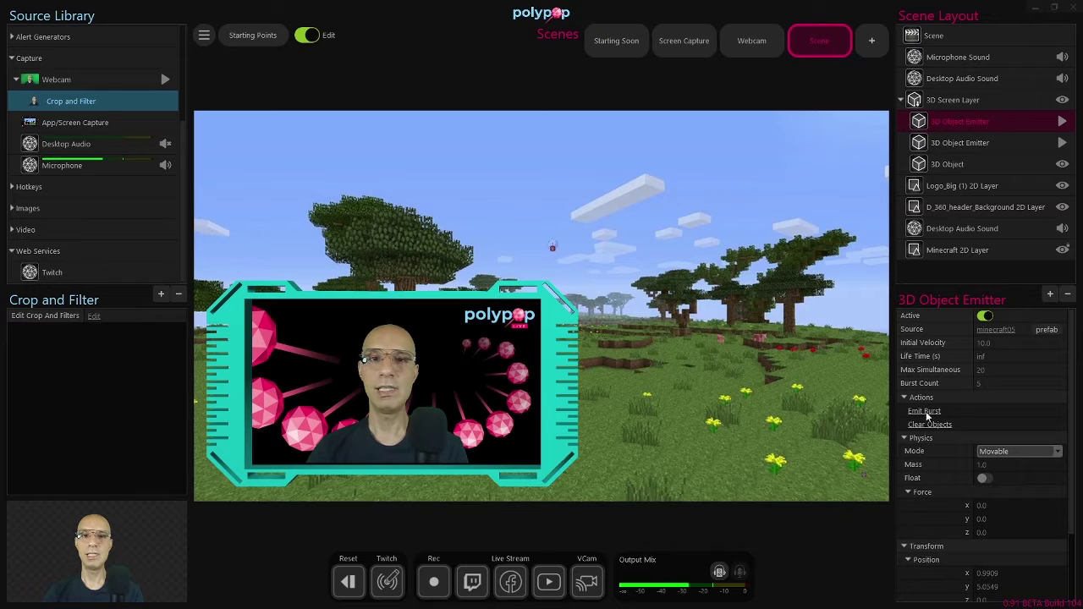
Emit a test burst from the new emitter and pull the emitted coins apart across the sky
click(925, 412)
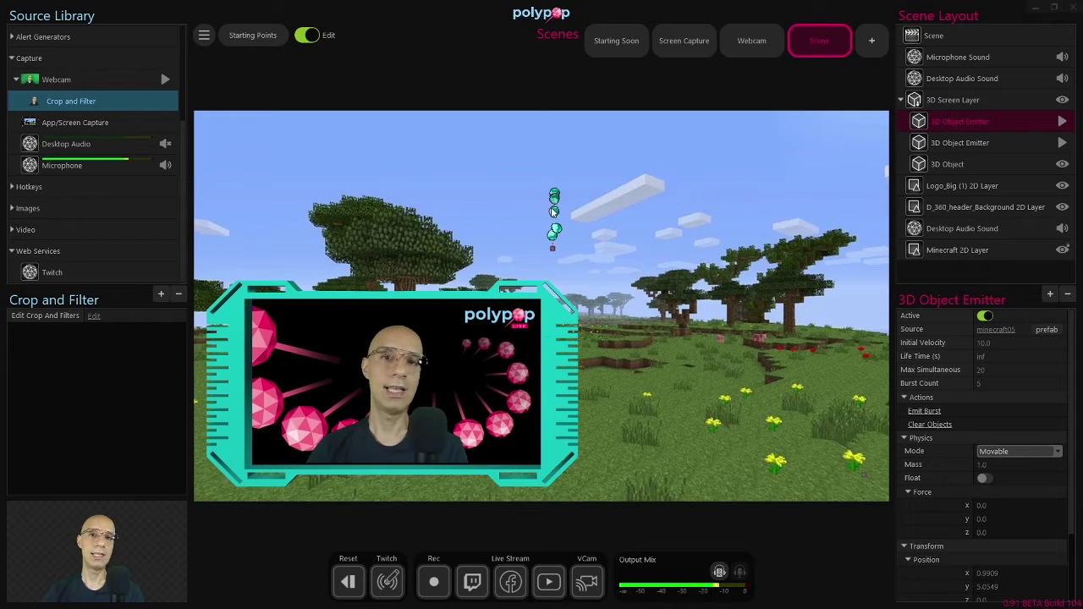
drag(552, 212, 598, 203)
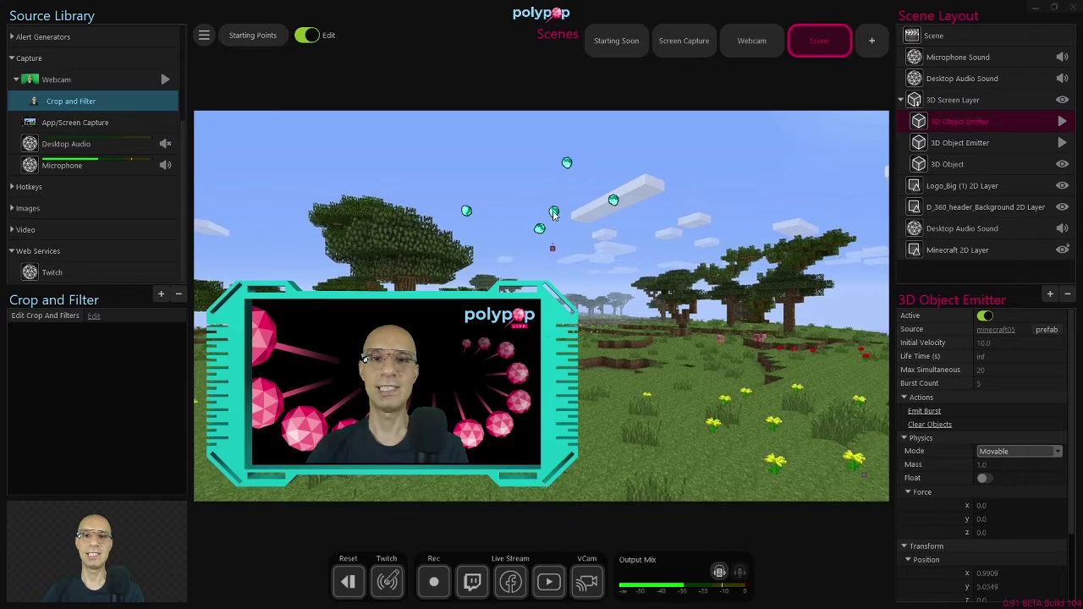
drag(554, 216, 504, 132)
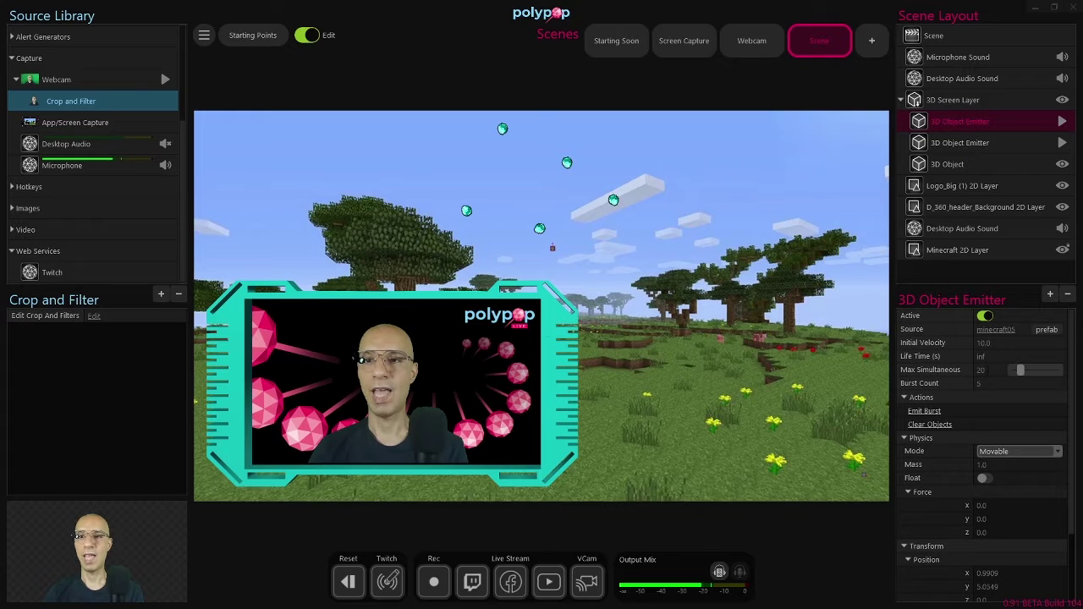
Set the emitter's Max Simultaneous and Burst Count to 50, and test it with a burst of coins
mouse_move(1020, 370)
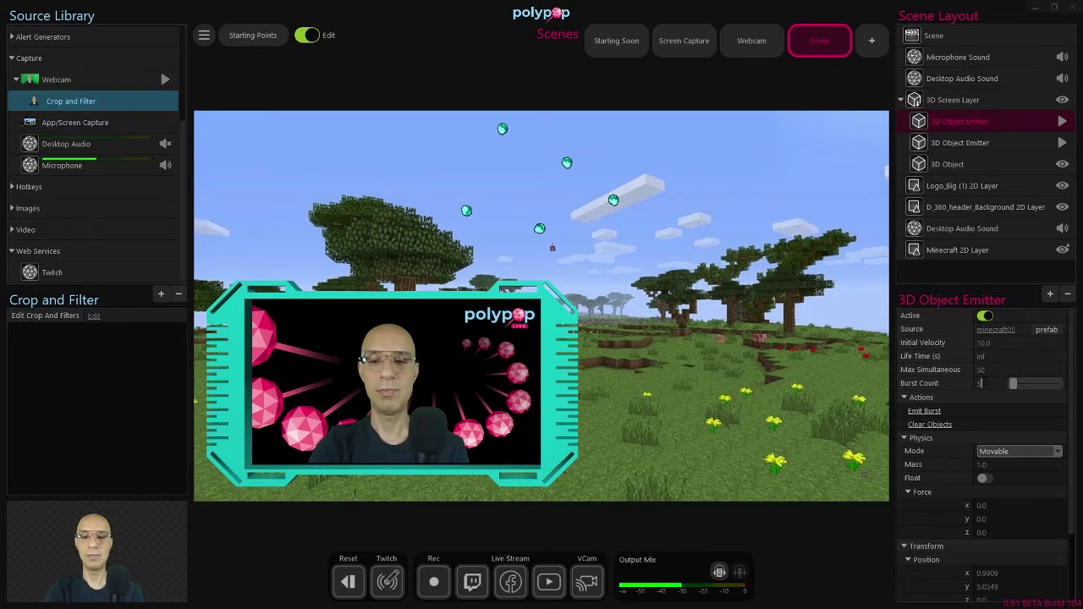
drag(1013, 383, 1035, 383)
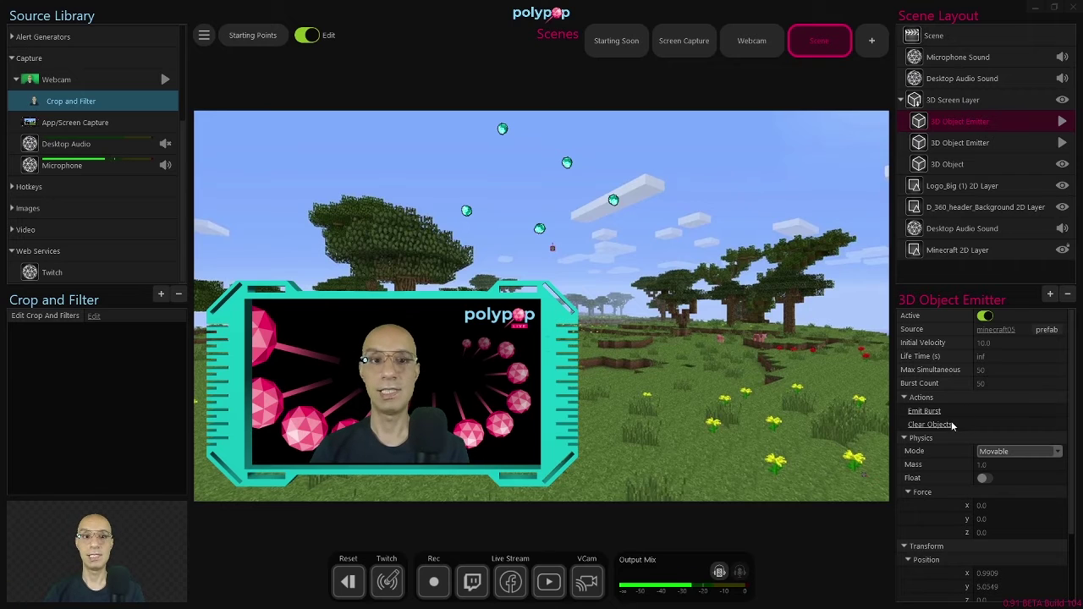
click(916, 413)
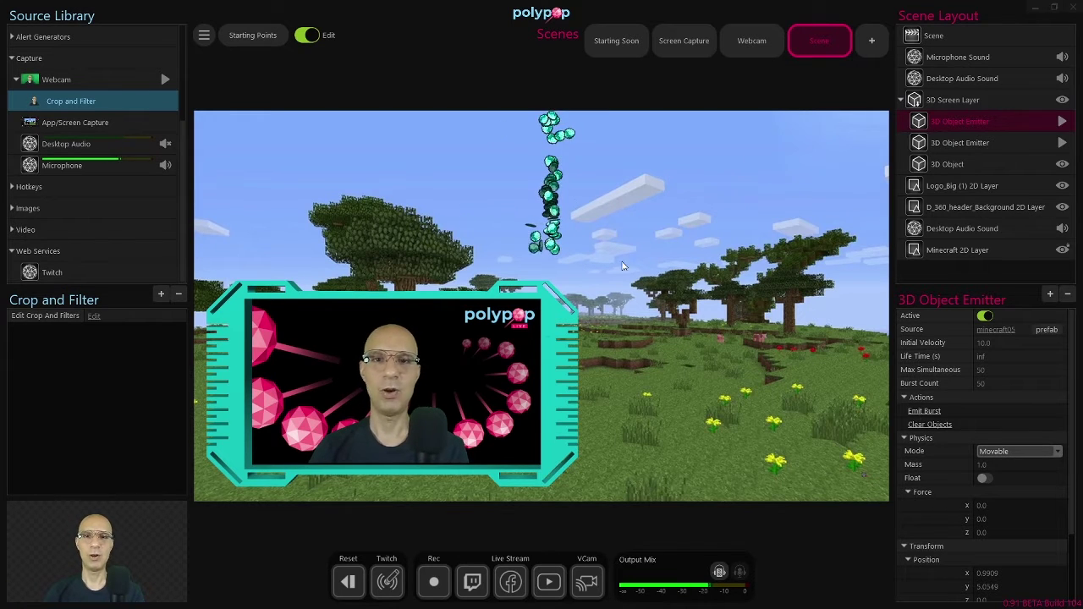
drag(550, 206, 560, 173)
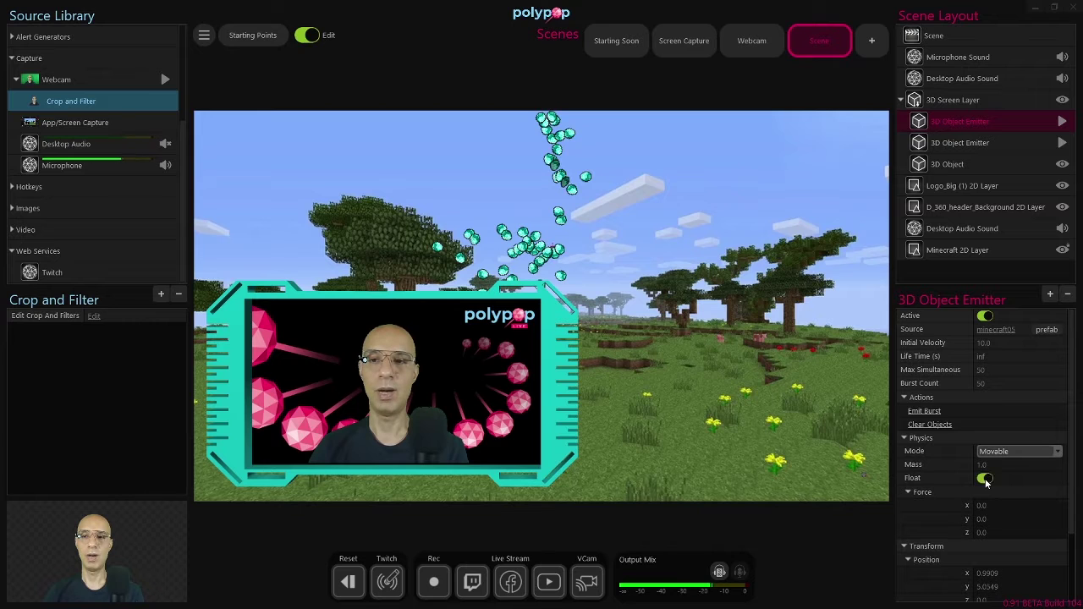
Clear the emitted coins and emit a fresh burst with Float enabled in the emitter's physics
click(931, 425)
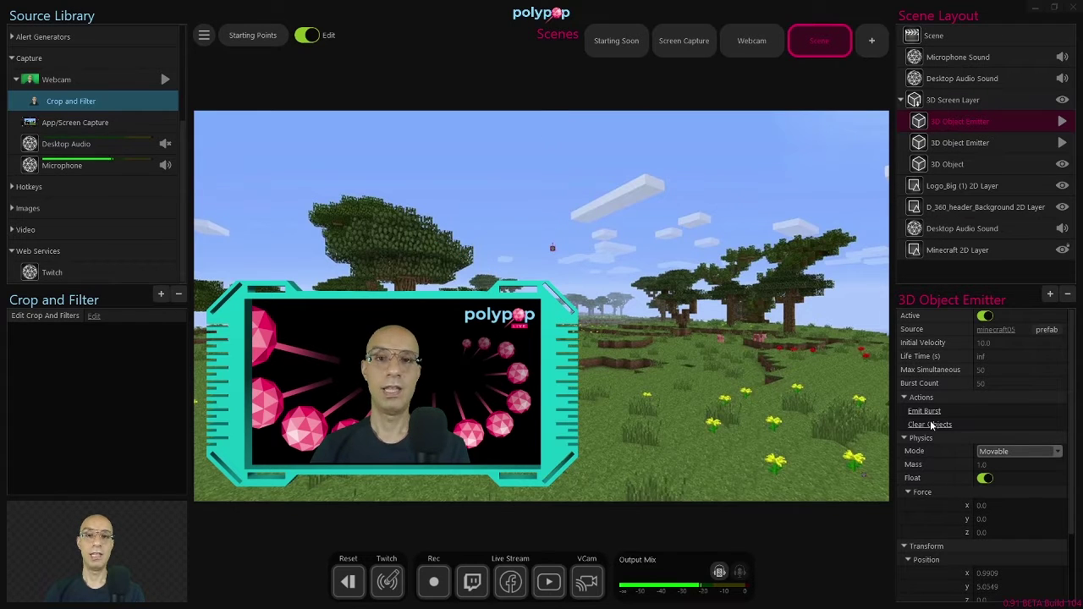
click(924, 412)
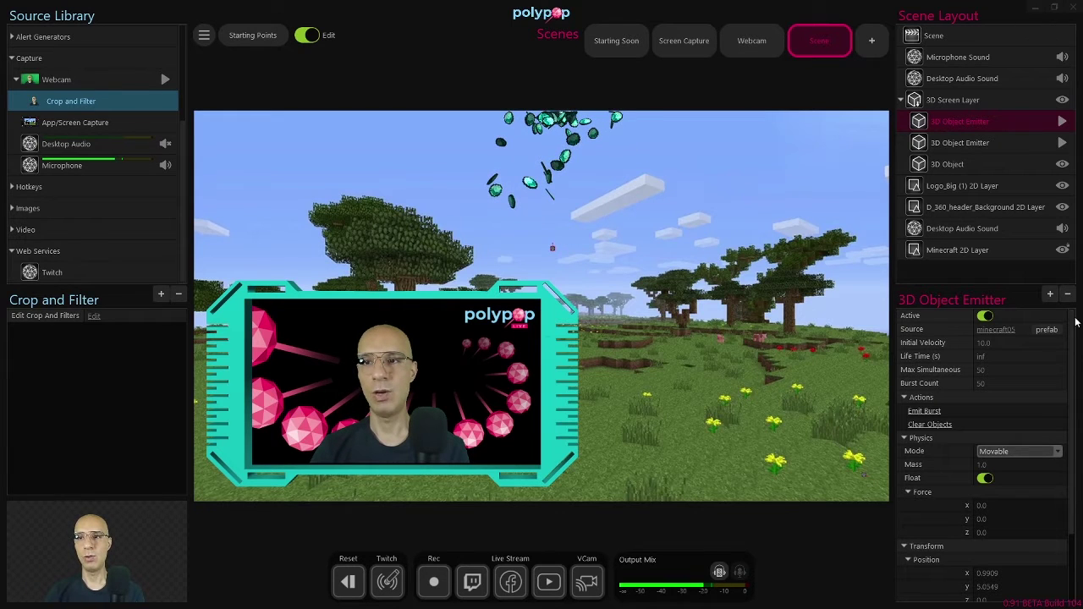
Set the emitter's X rotation to -90 and emit bursts to test the new direction
scroll(1069, 408, down, 3)
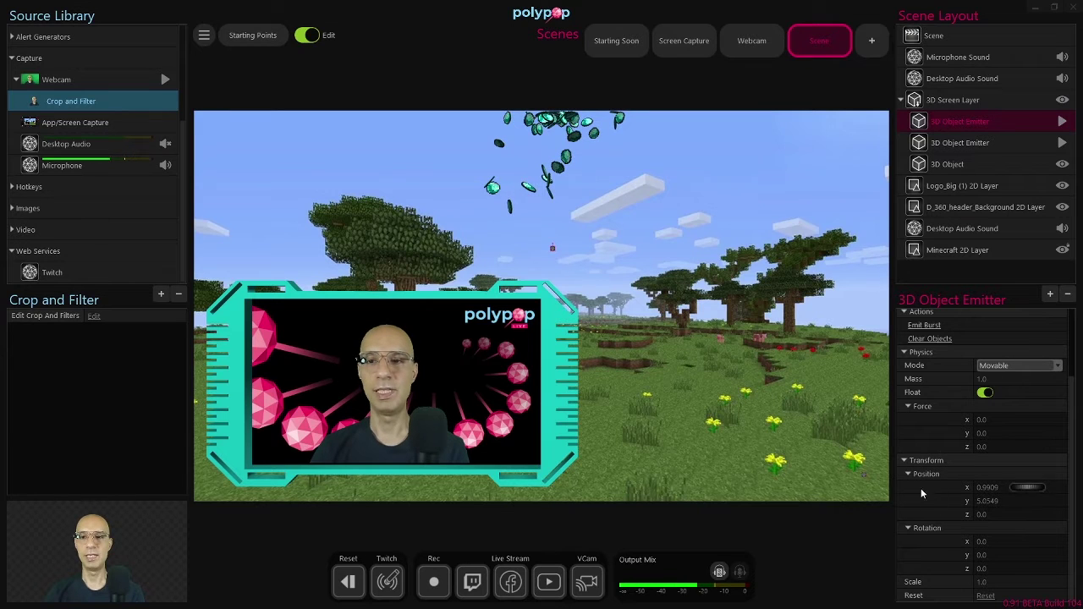
scroll(907, 529, up, 1)
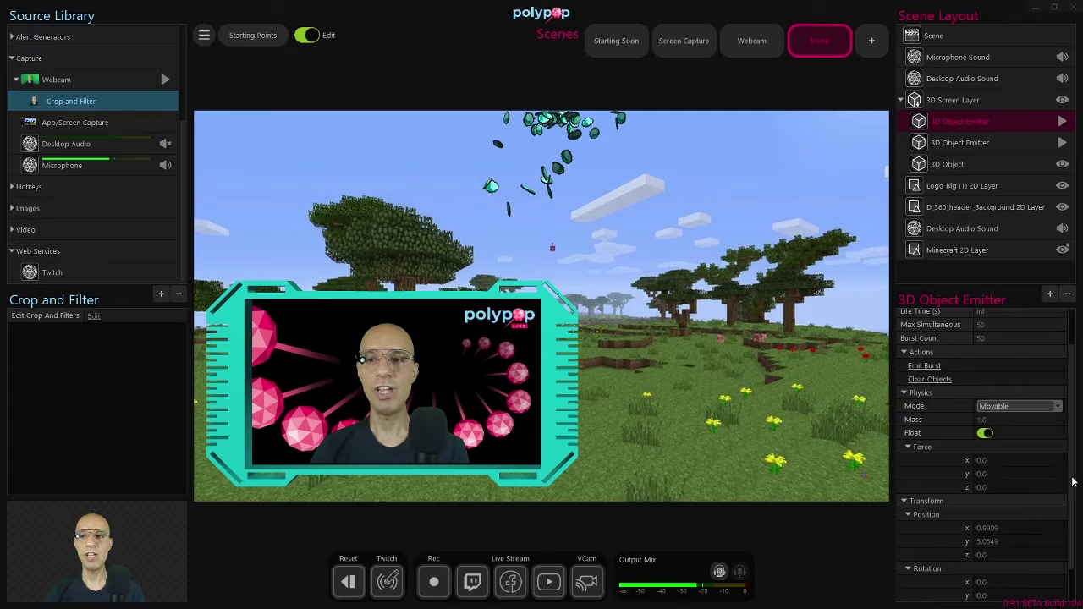
scroll(1072, 482, down, 1)
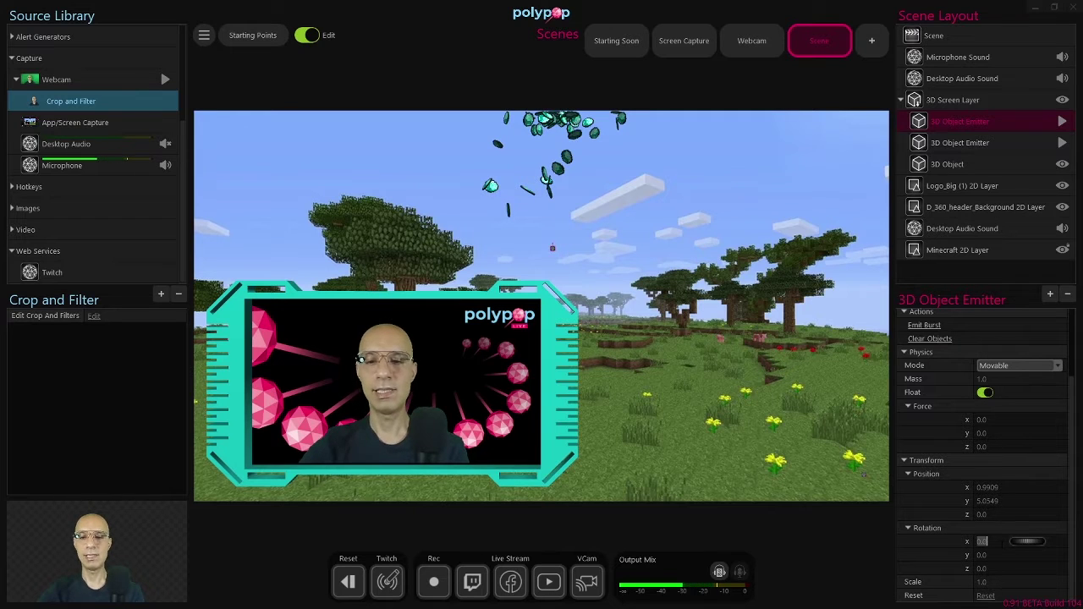
key(Return)
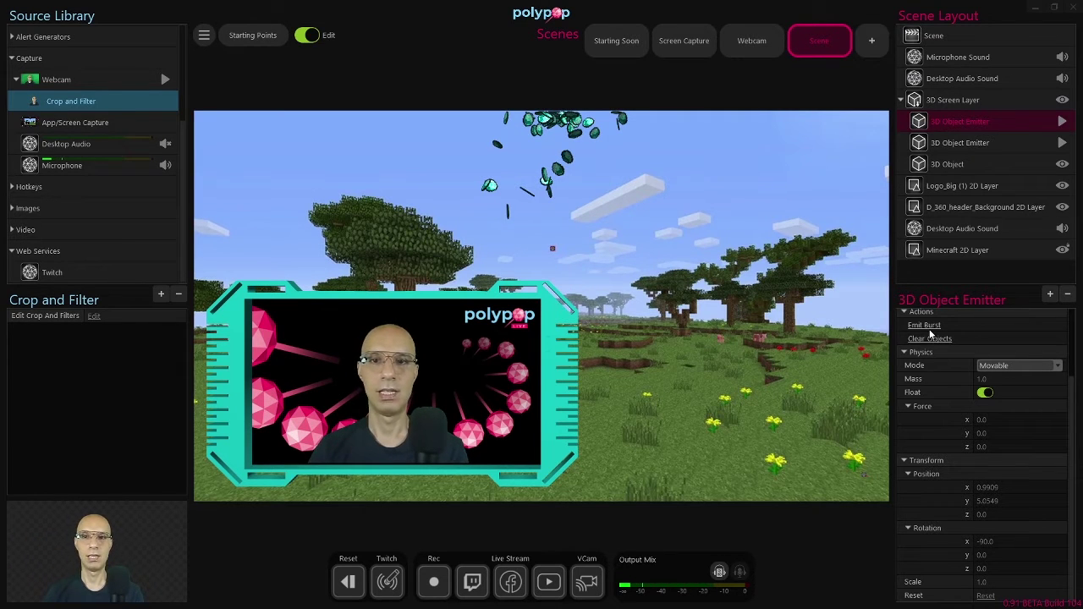
click(927, 327)
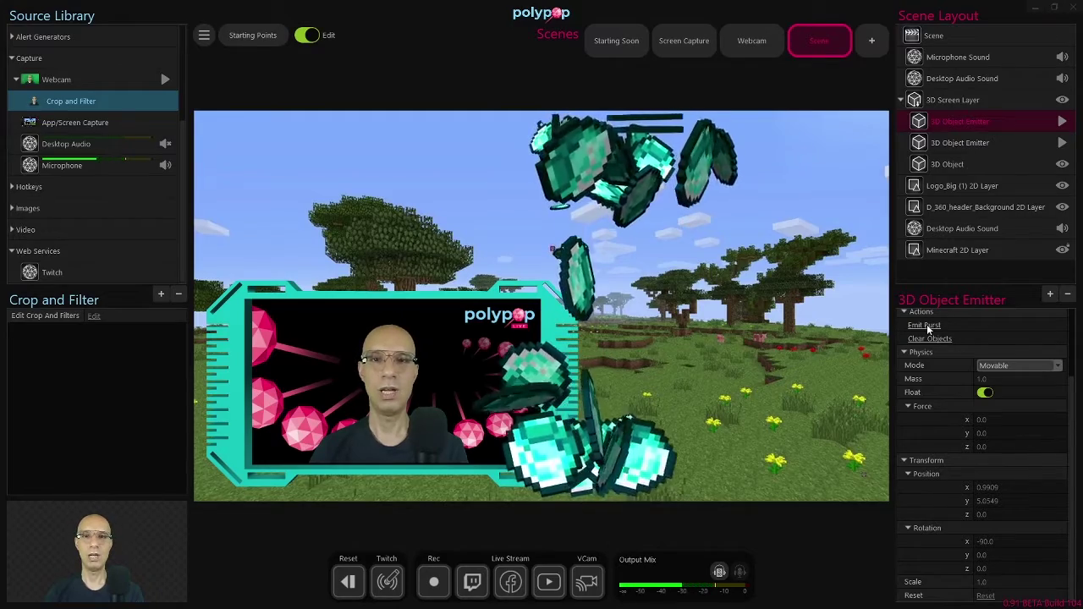
click(925, 325)
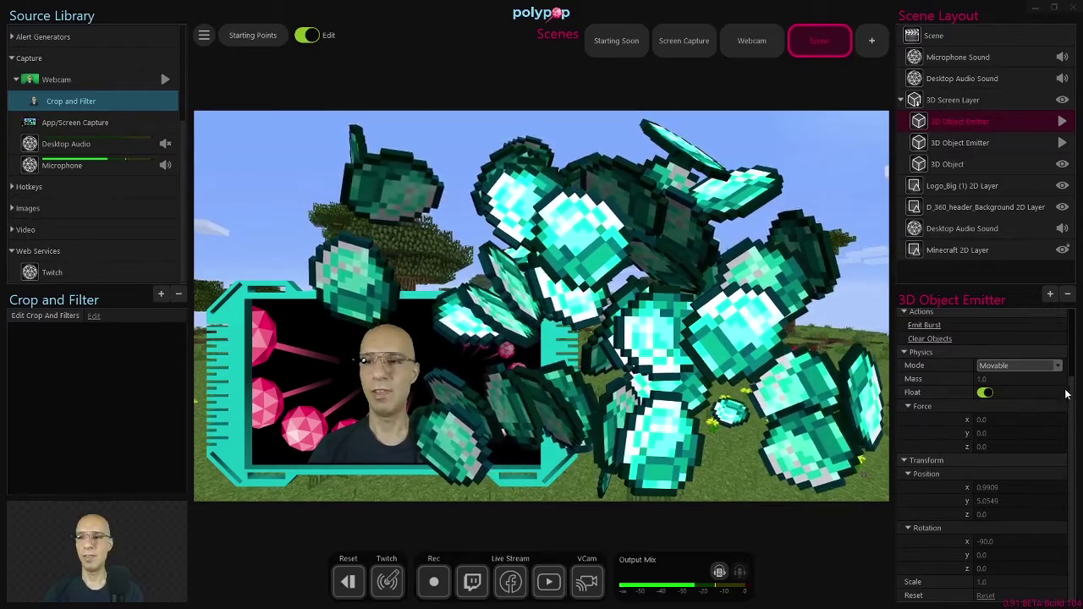
Clear the emitted coins, then set the emitter's Initial Velocity to 50 and test it with new bursts
scroll(1067, 394, up, 2)
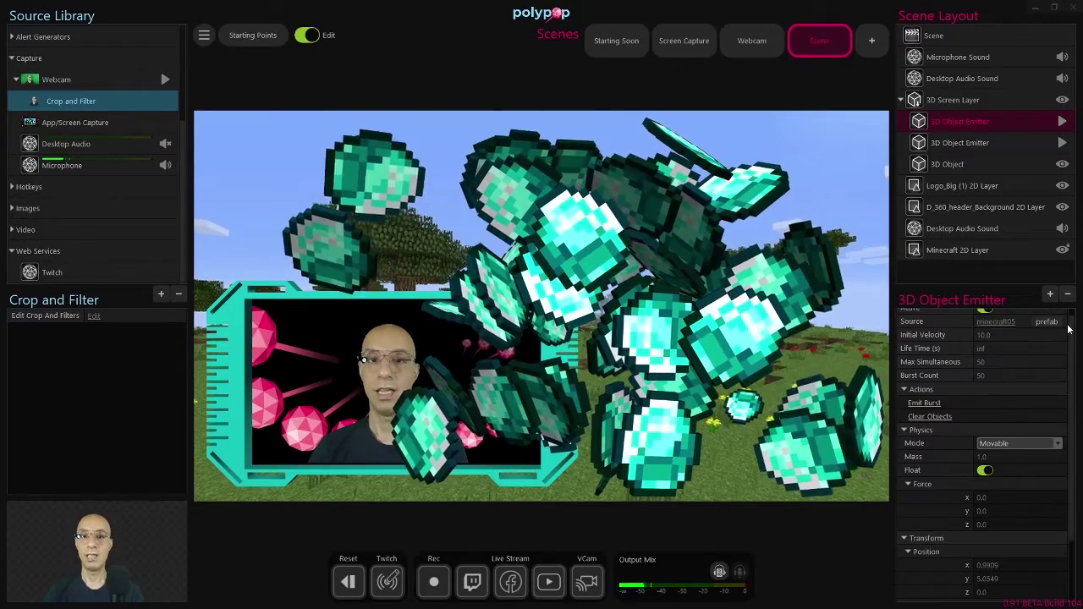
click(923, 418)
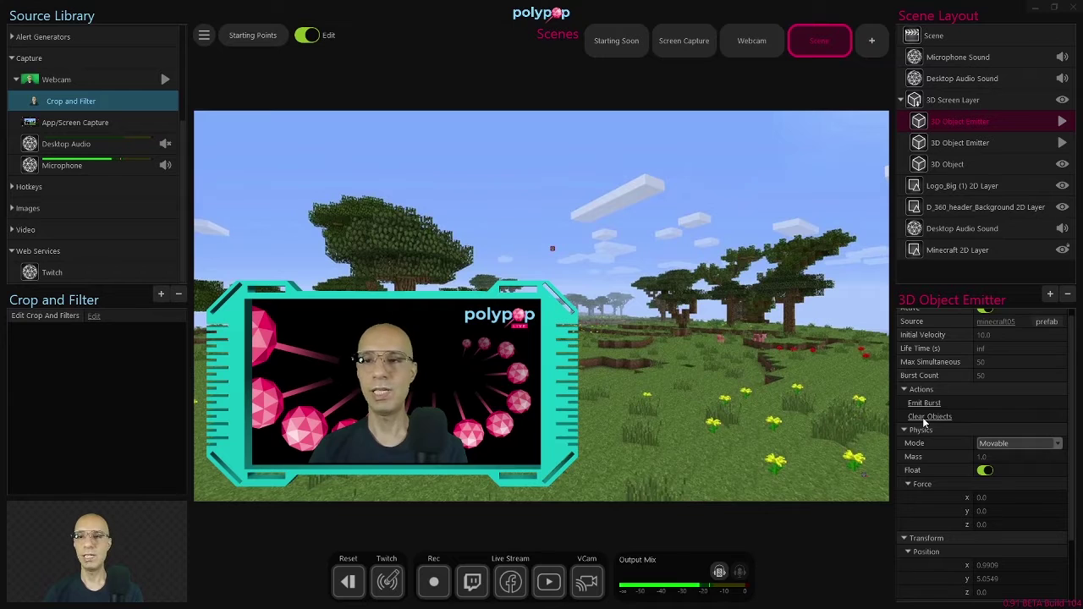
scroll(1065, 438, down, 2)
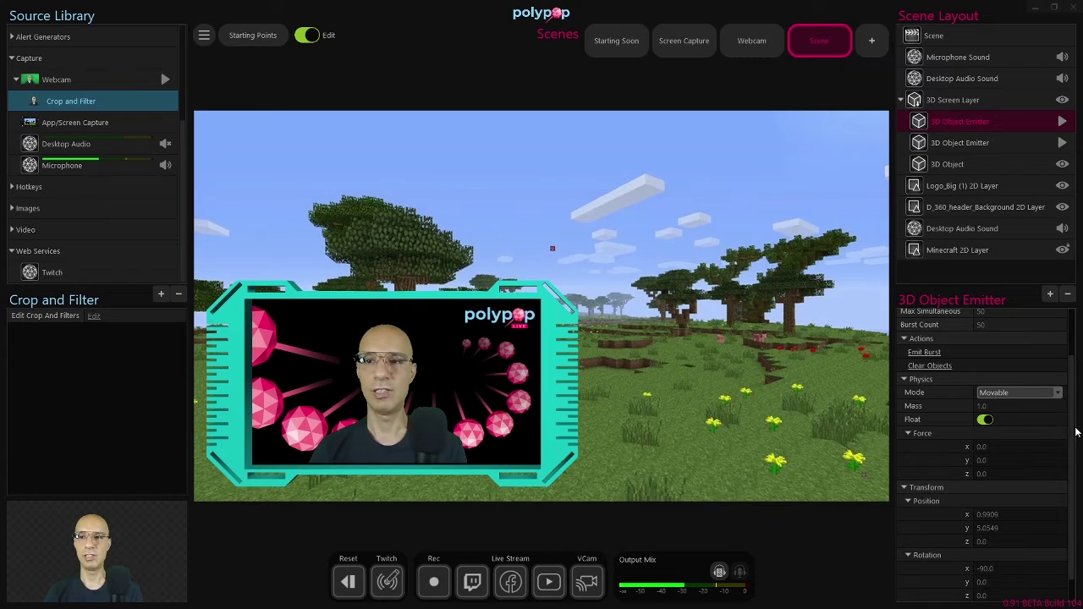
scroll(1073, 364, up, 2)
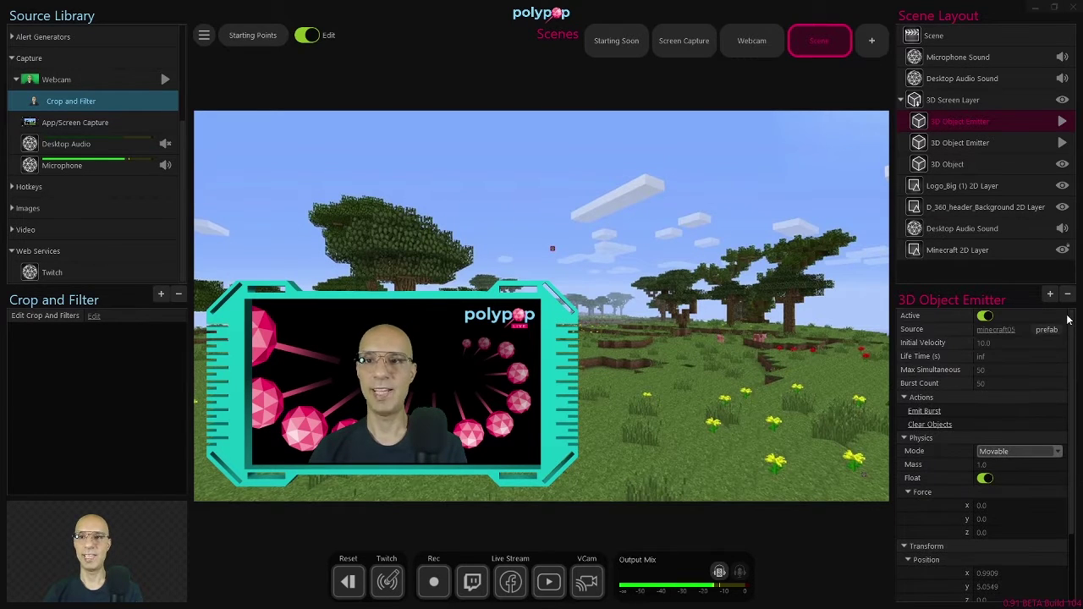
click(983, 343)
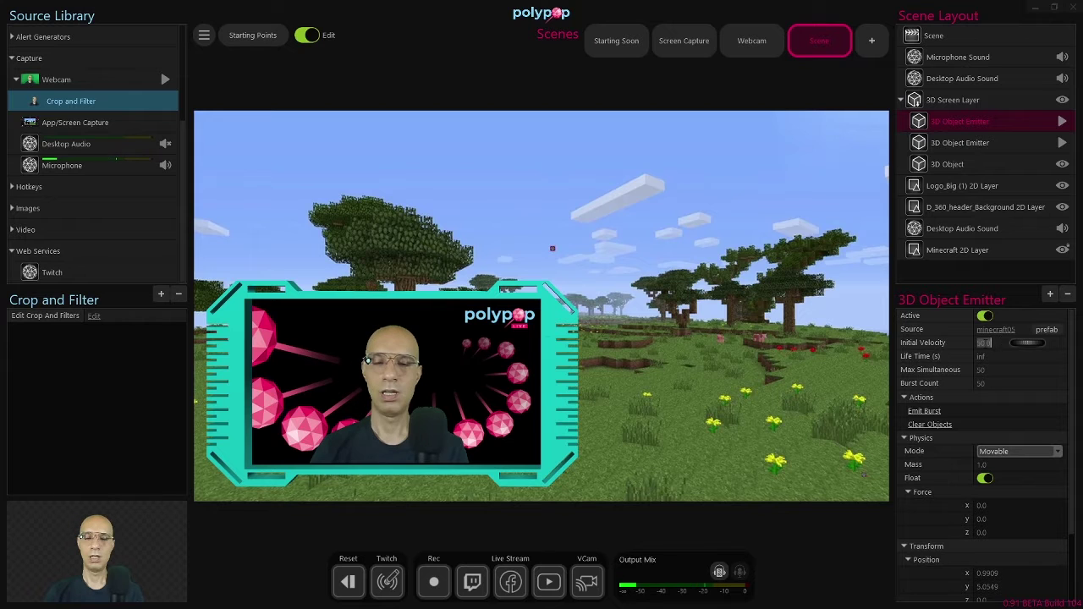
text(50)
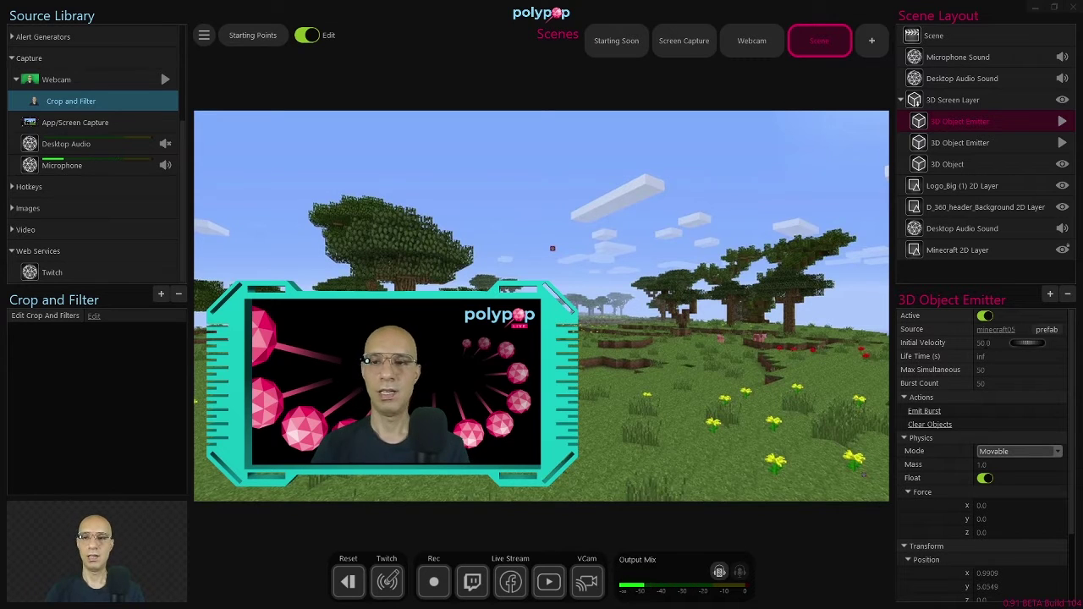
click(929, 413)
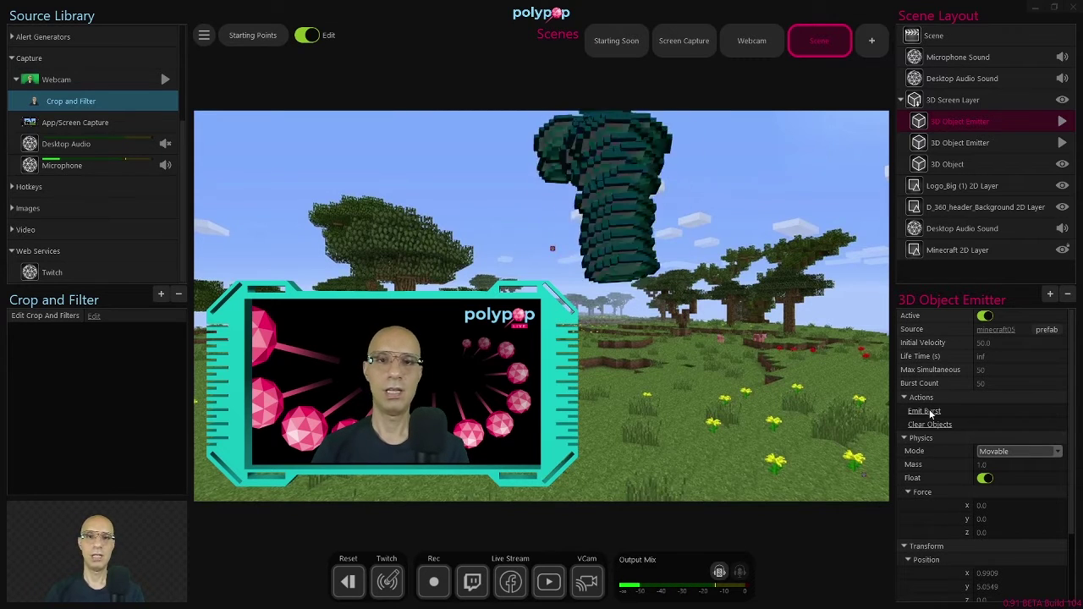
click(925, 412)
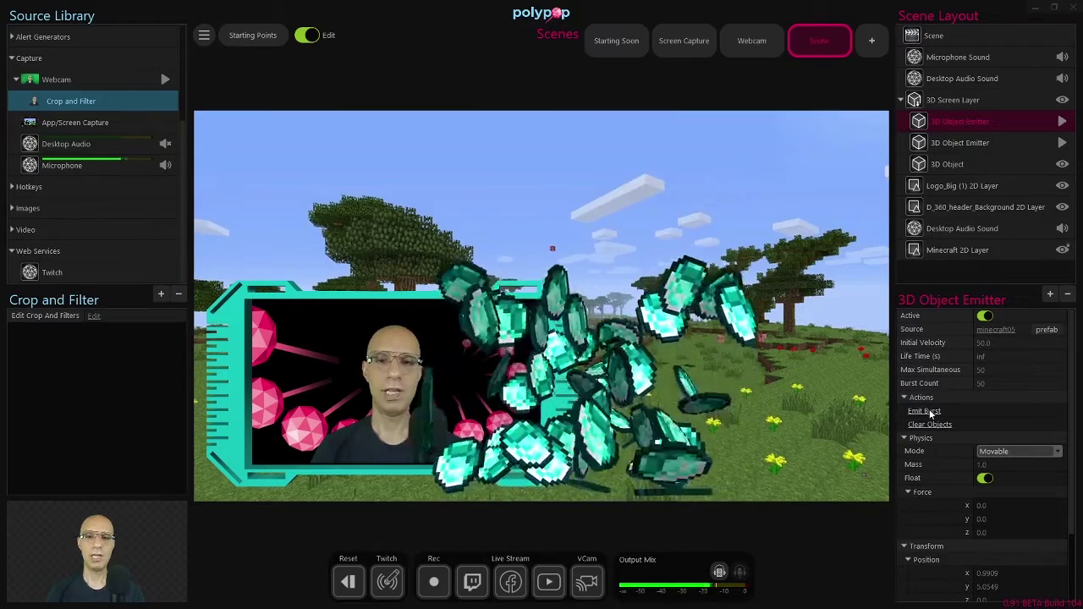
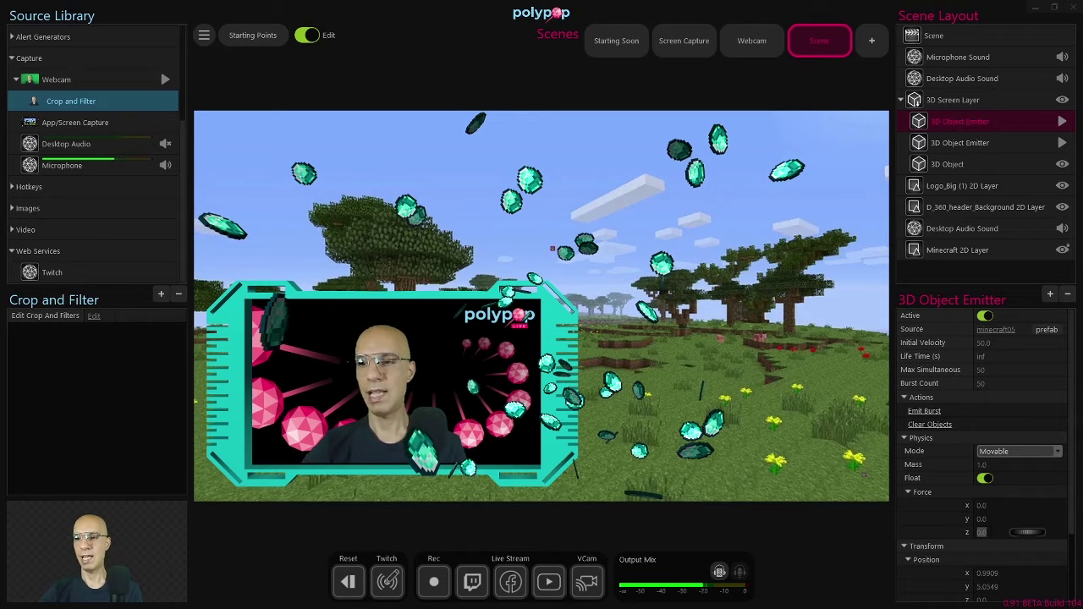
Set the emitter's physics force to X 10, Y -4 and Z 6, and emit a burst to test it
text(6)
key(Return)
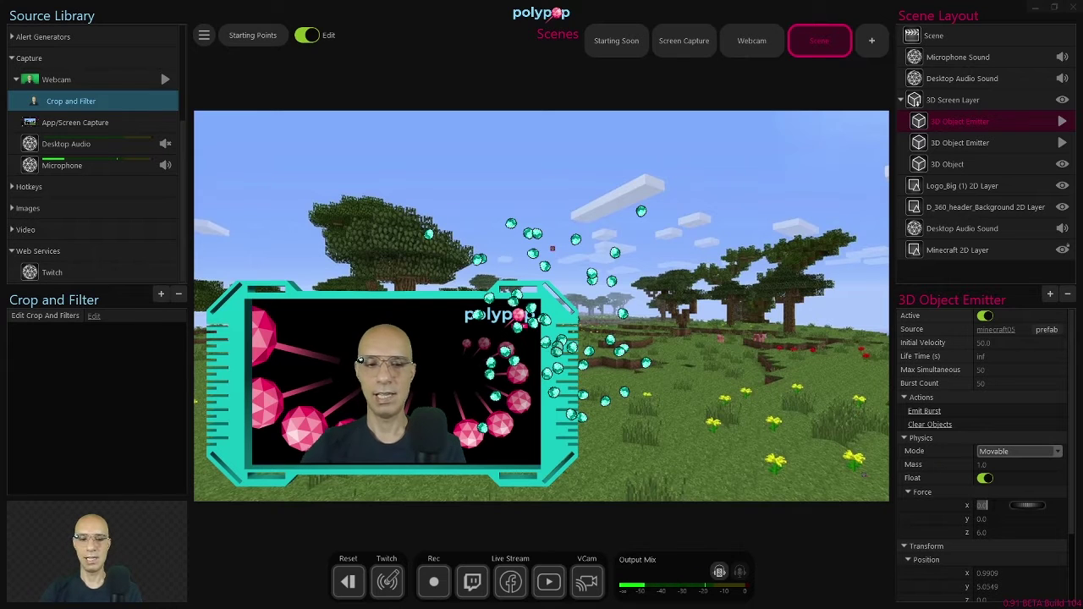
text(0)
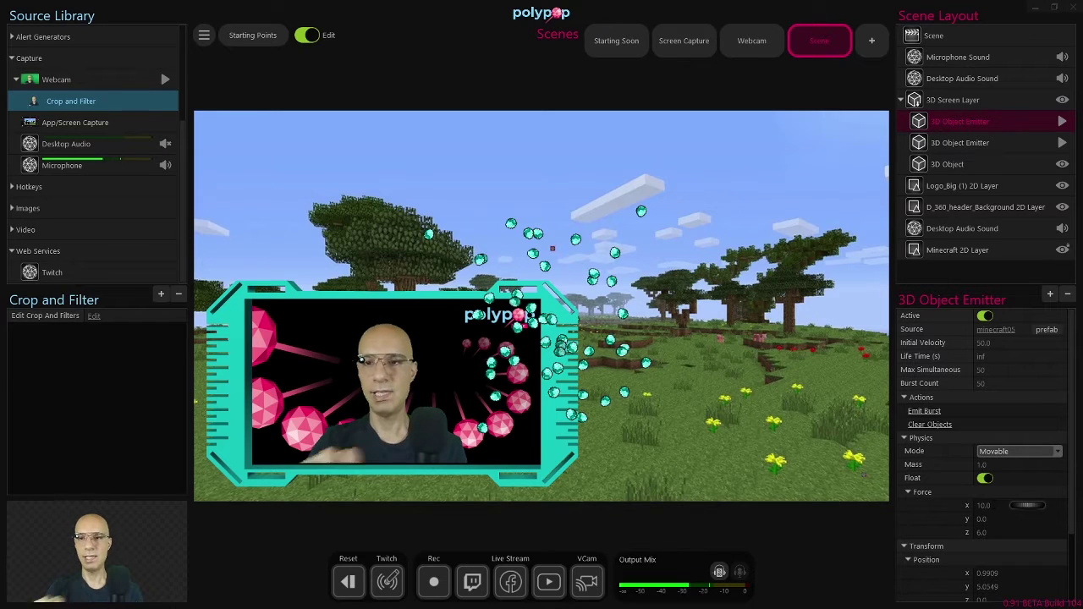
click(1027, 533)
click(1002, 519)
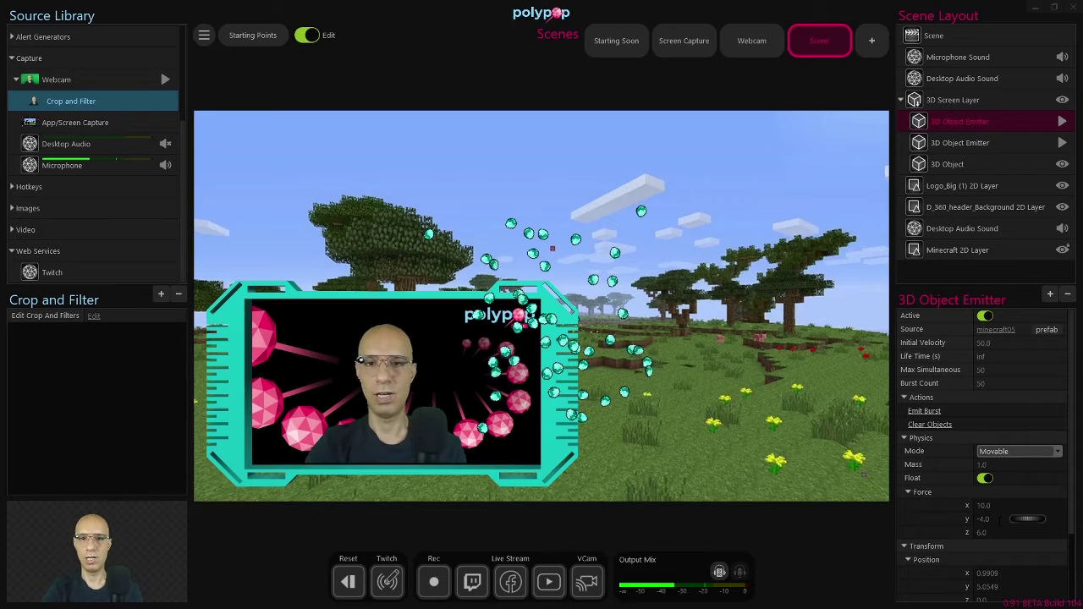
text(-4)
key(Return)
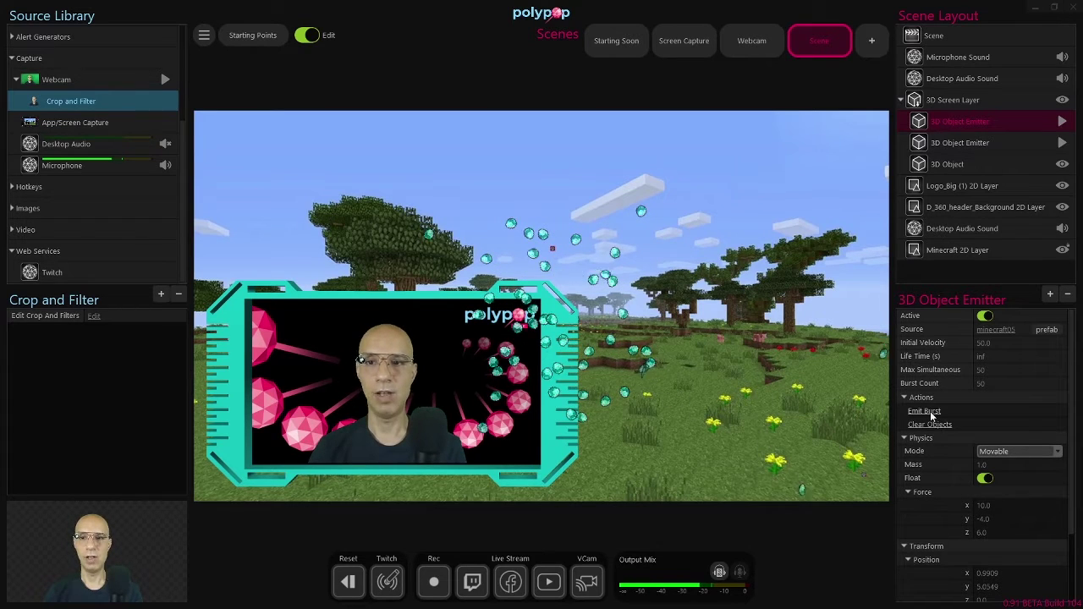
click(928, 411)
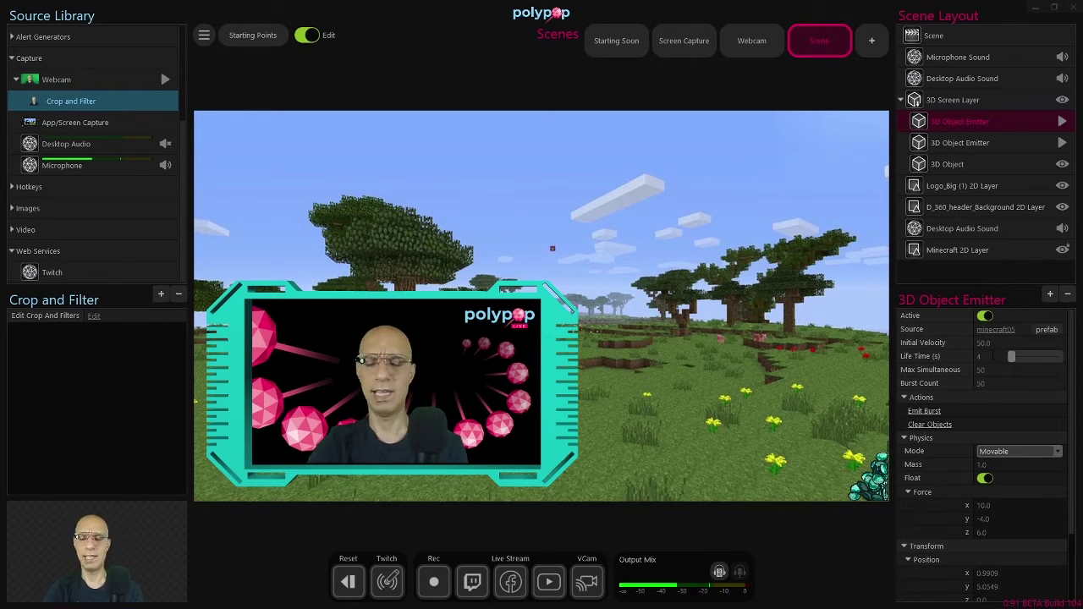
Move the emitter to the lower-right corner of the Minecraft scene and emit bursts to test its placement
click(926, 411)
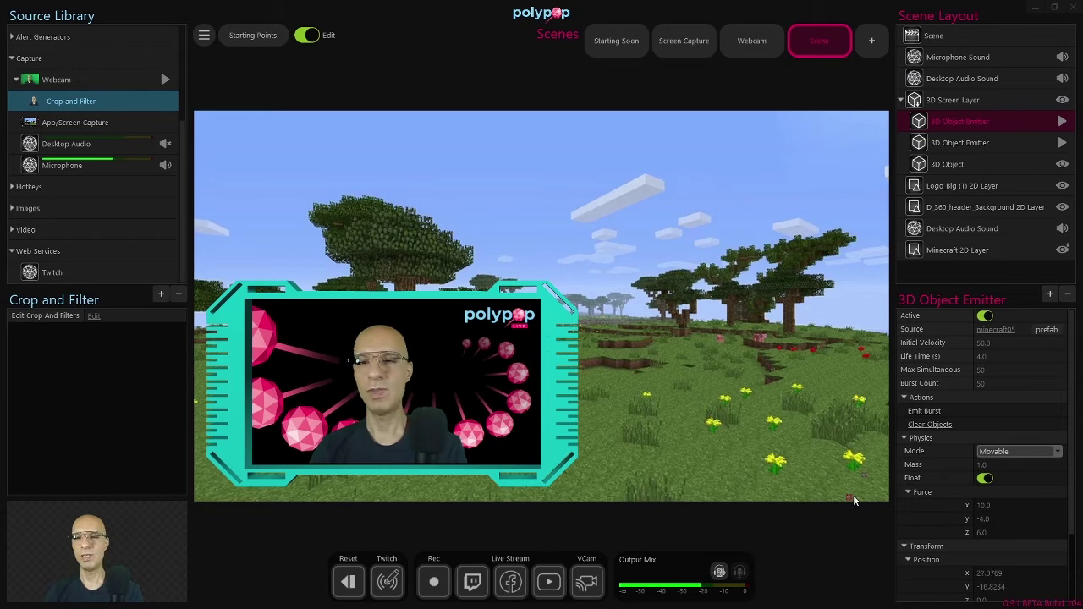
mouse_move(865, 477)
mouse_down()
mouse_move(874, 484)
mouse_move(856, 464)
mouse_up()
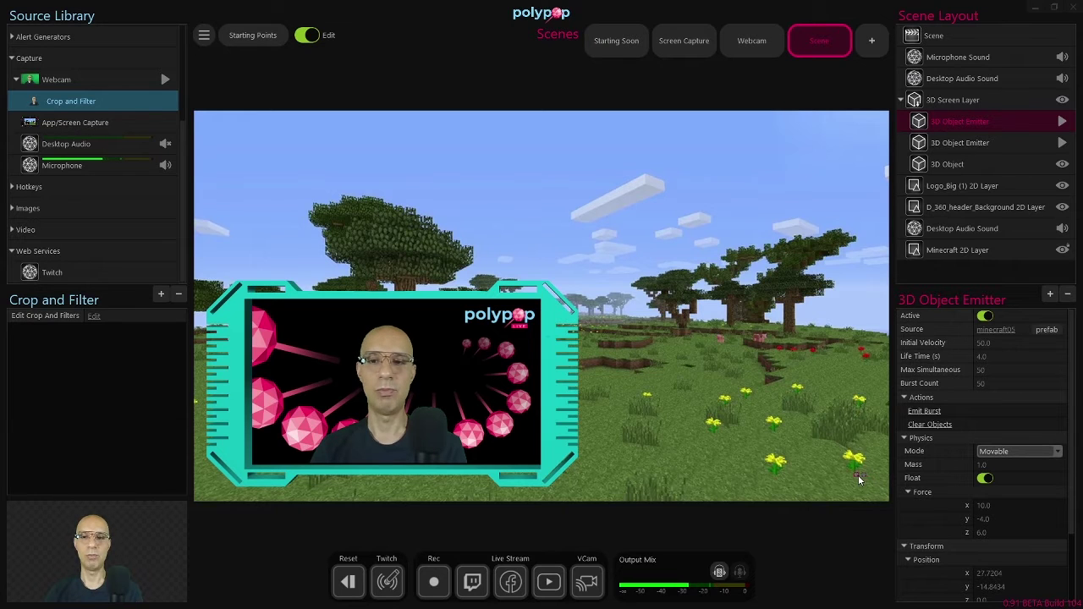
click(923, 412)
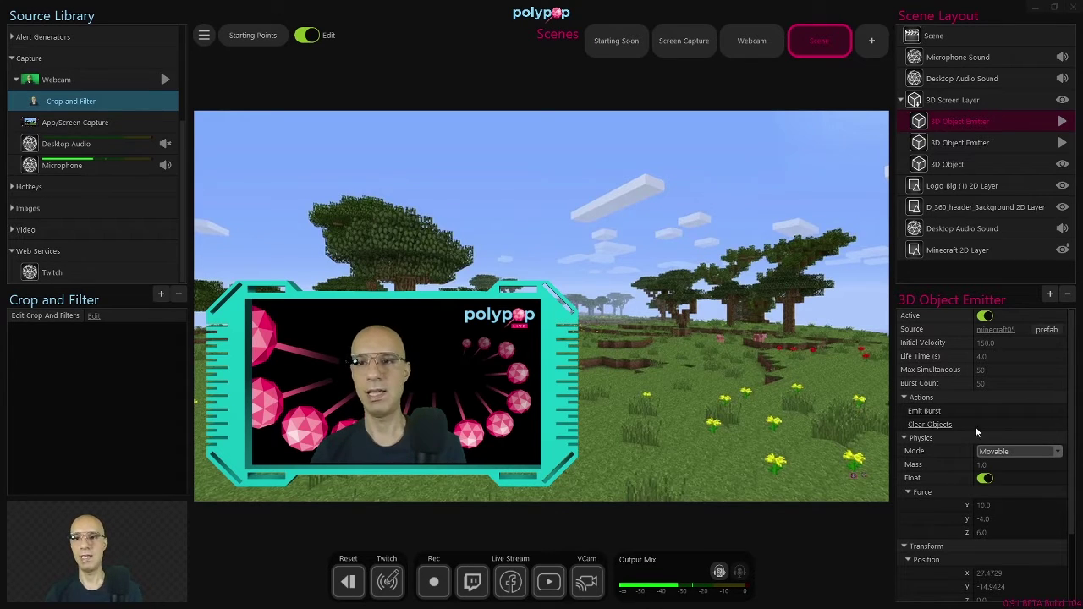
Emit a burst, then set the emitter's Initial Velocity to 90 and test it with a new burst
click(923, 410)
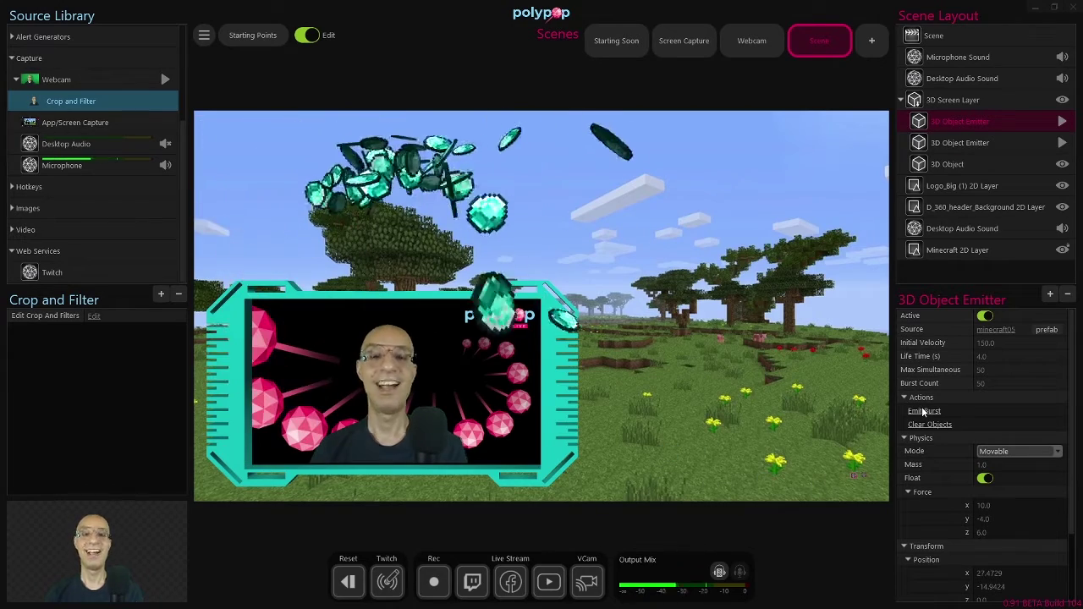
click(982, 343)
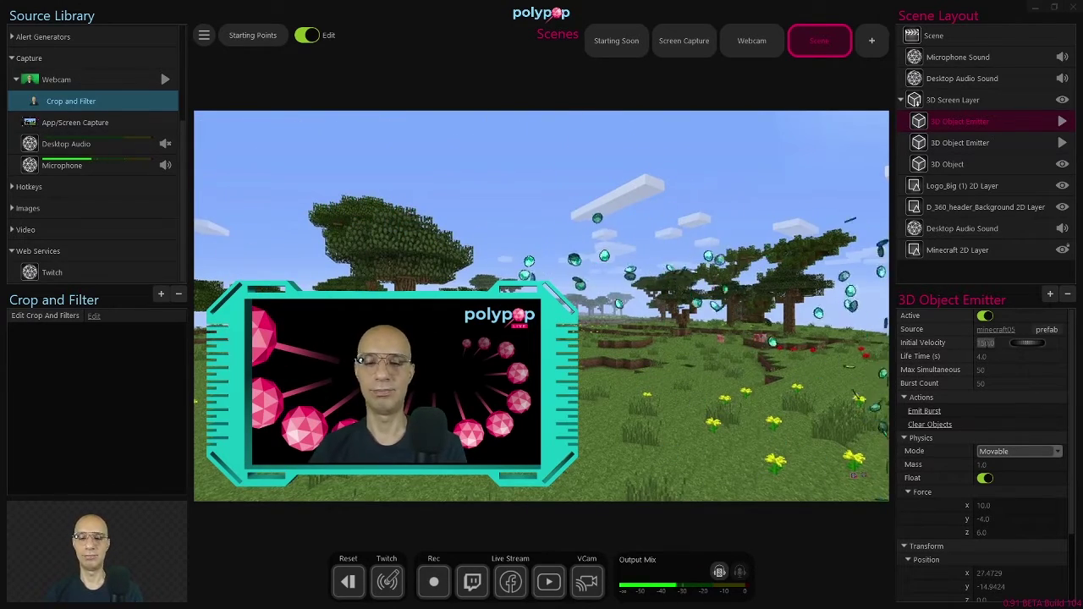
text(90.)
key(Return)
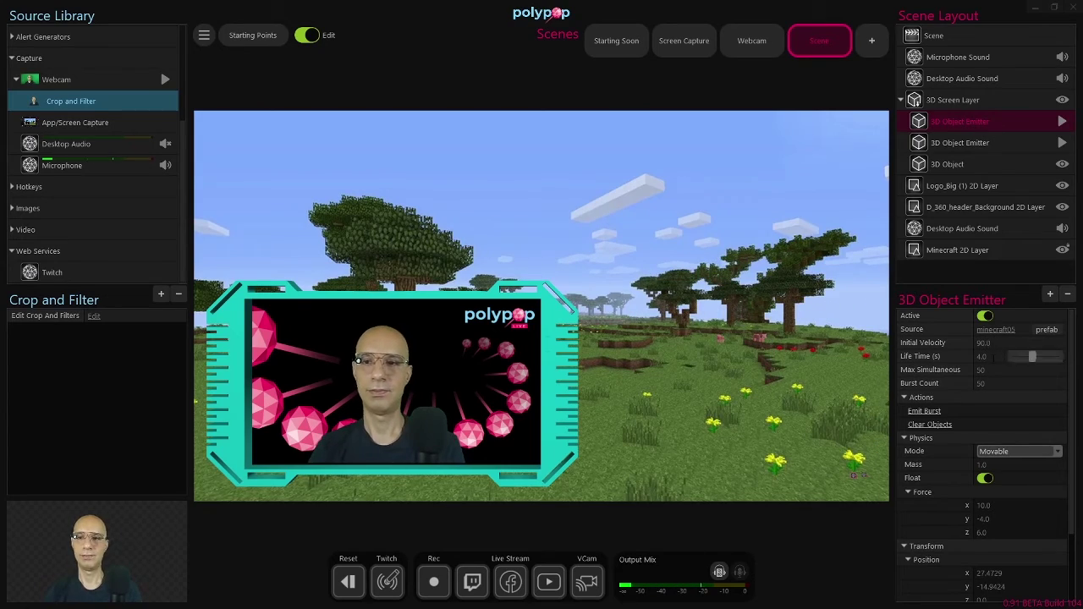
click(934, 412)
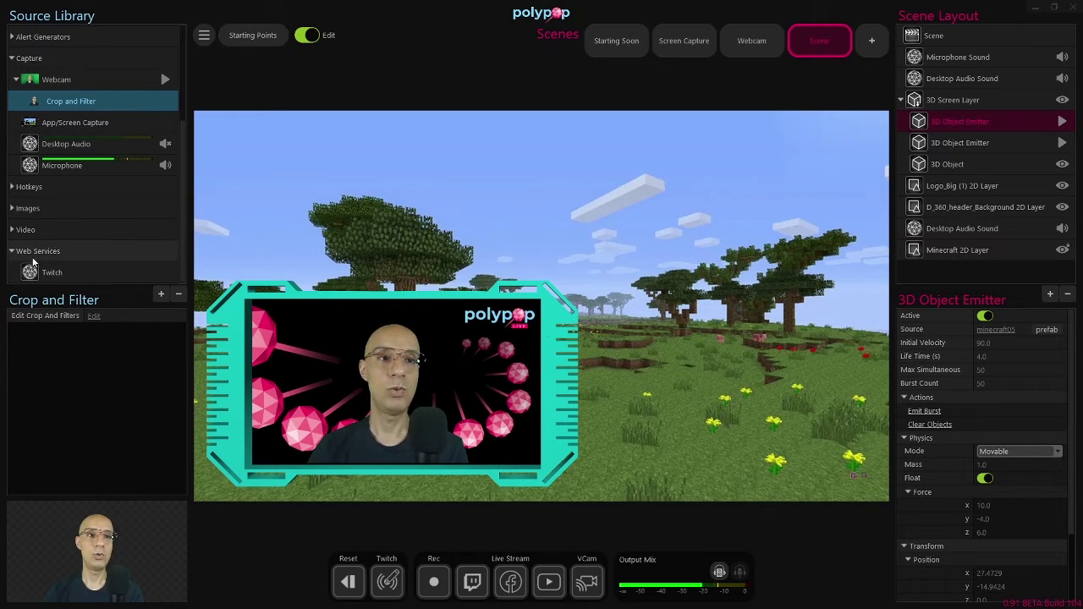
Show the Twitch source's stats and alerts, and check the Connected Accounts section of the preferences
click(76, 272)
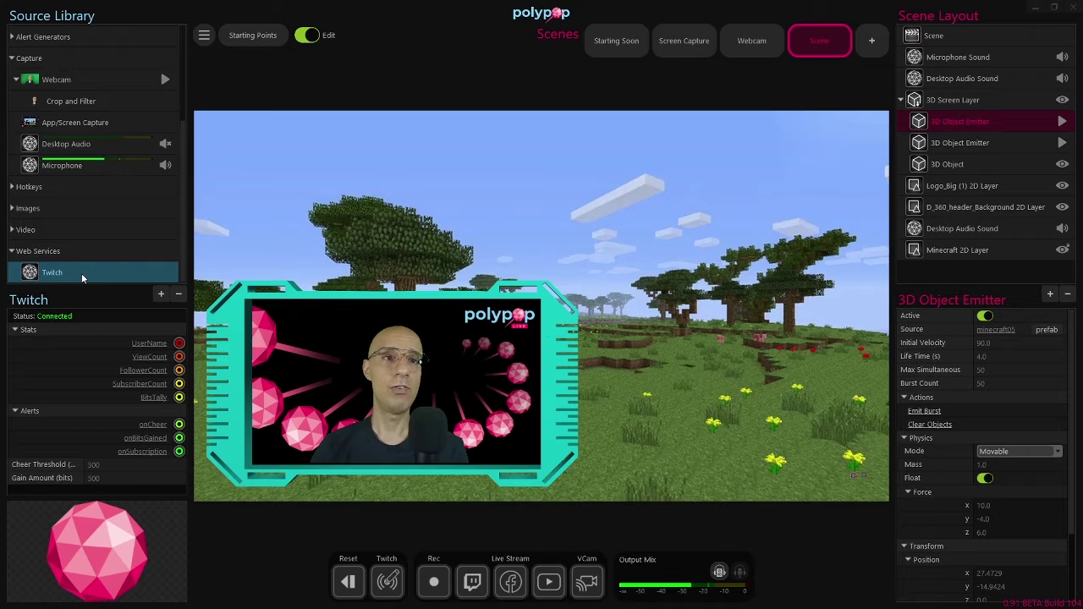
click(204, 37)
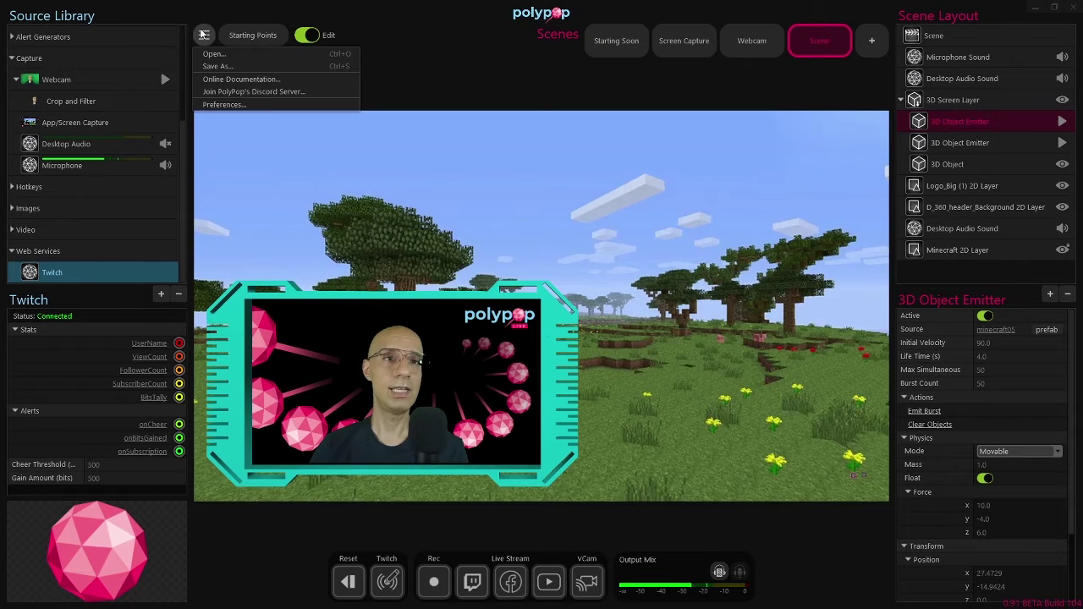
click(224, 104)
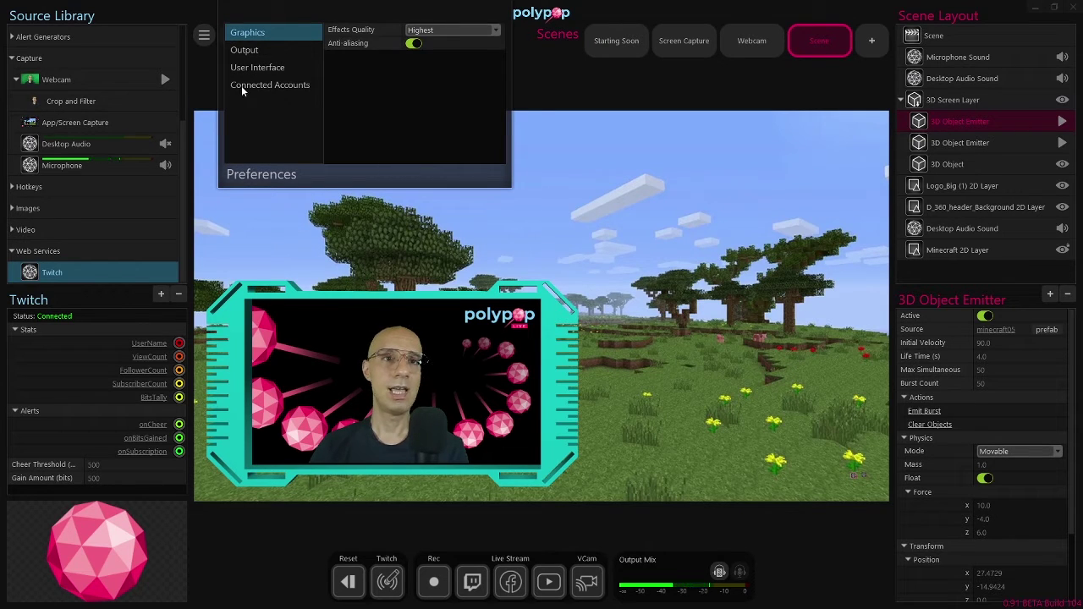
click(242, 85)
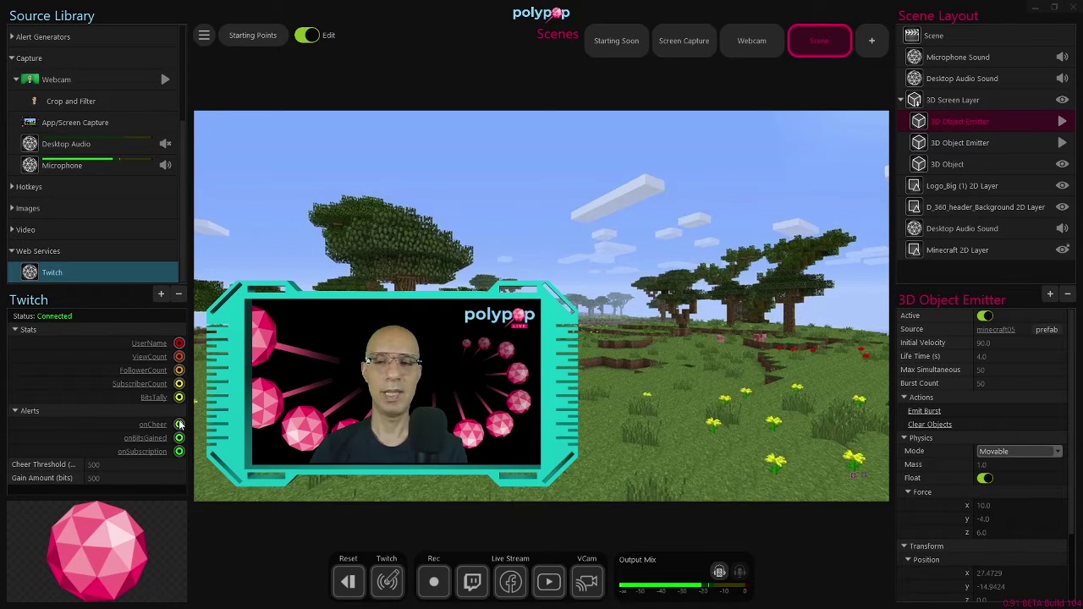
Connect Twitch's onCheer alert to the emitter's Emit Burst action and trigger onCheer to test the link
drag(179, 424, 903, 412)
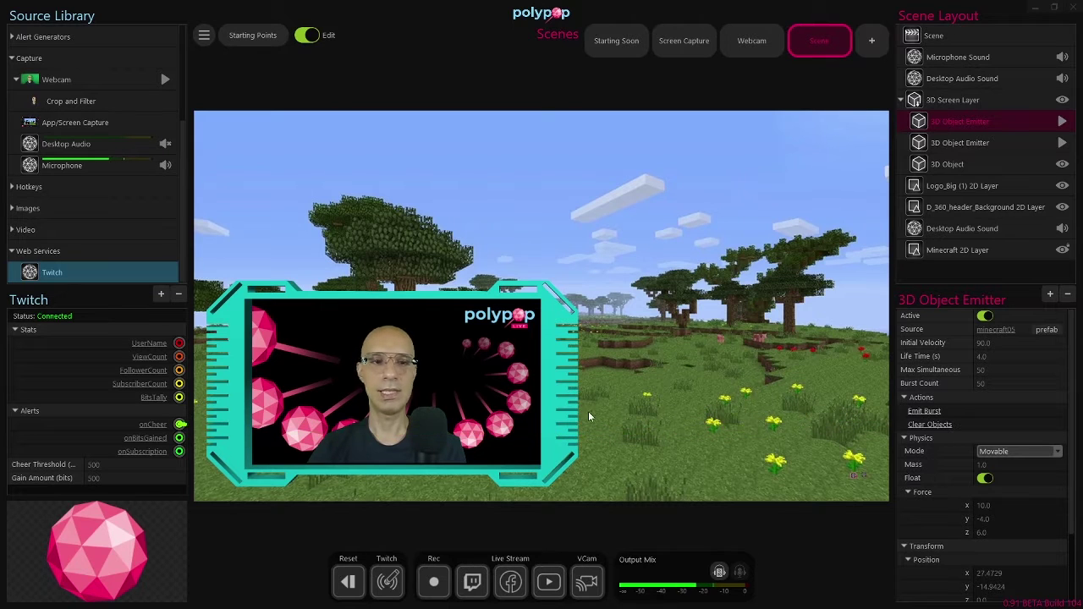
drag(179, 426, 904, 414)
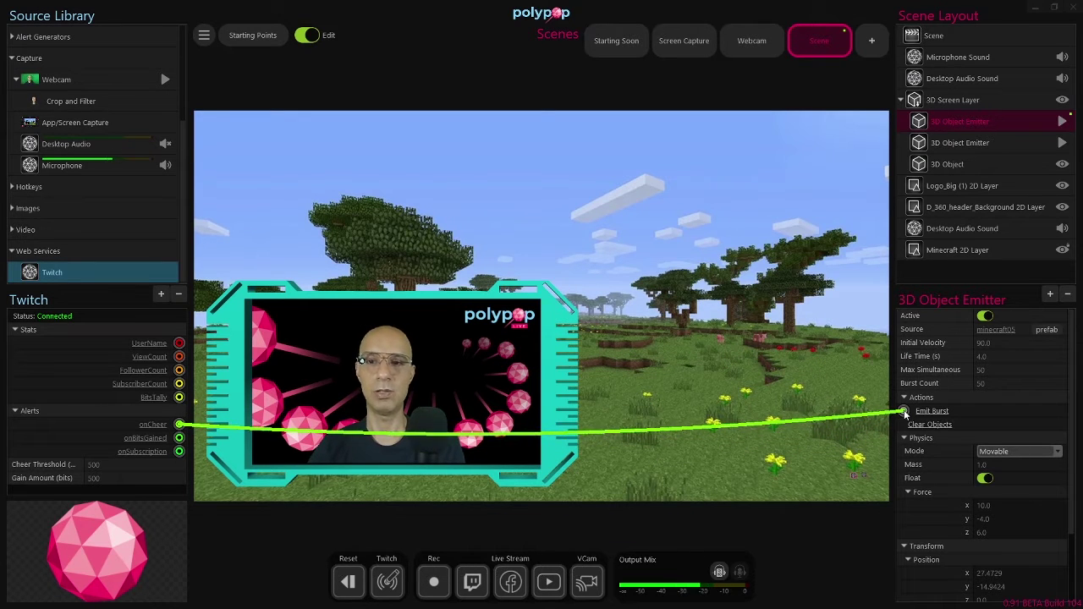
click(808, 553)
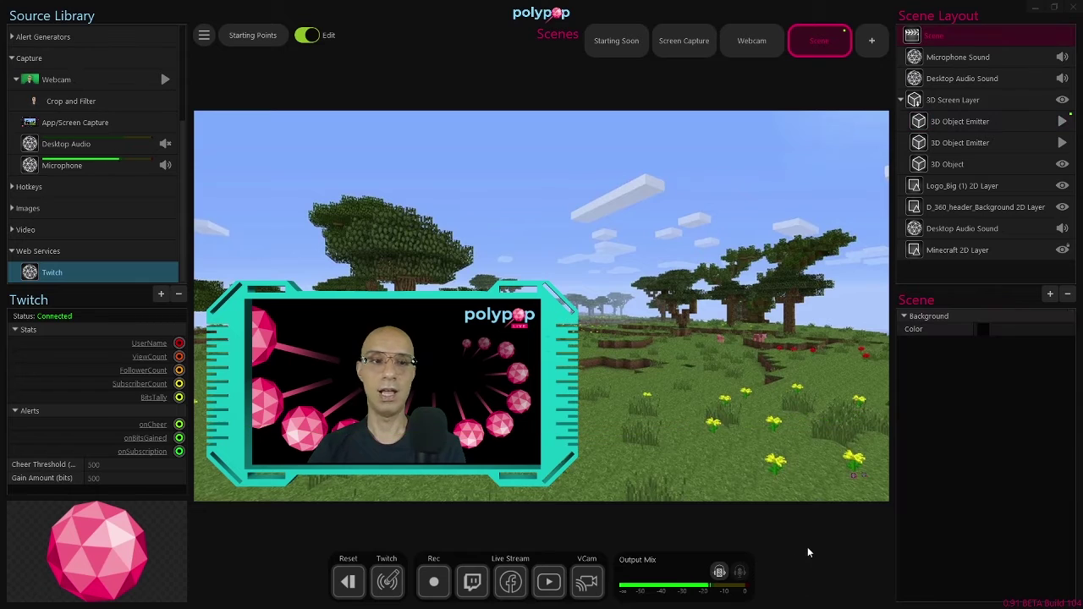
click(152, 427)
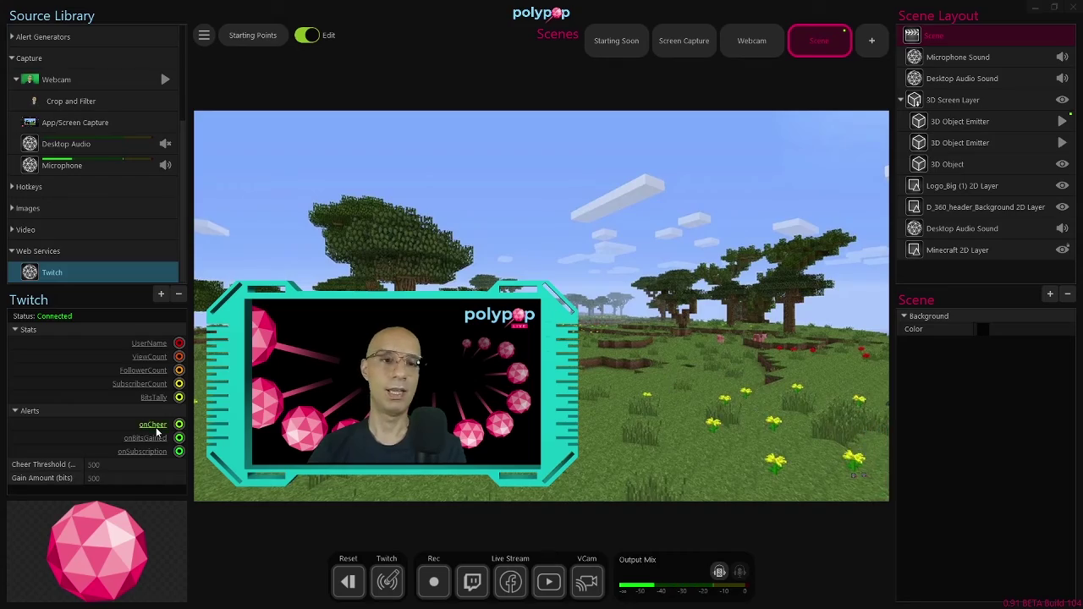
click(155, 429)
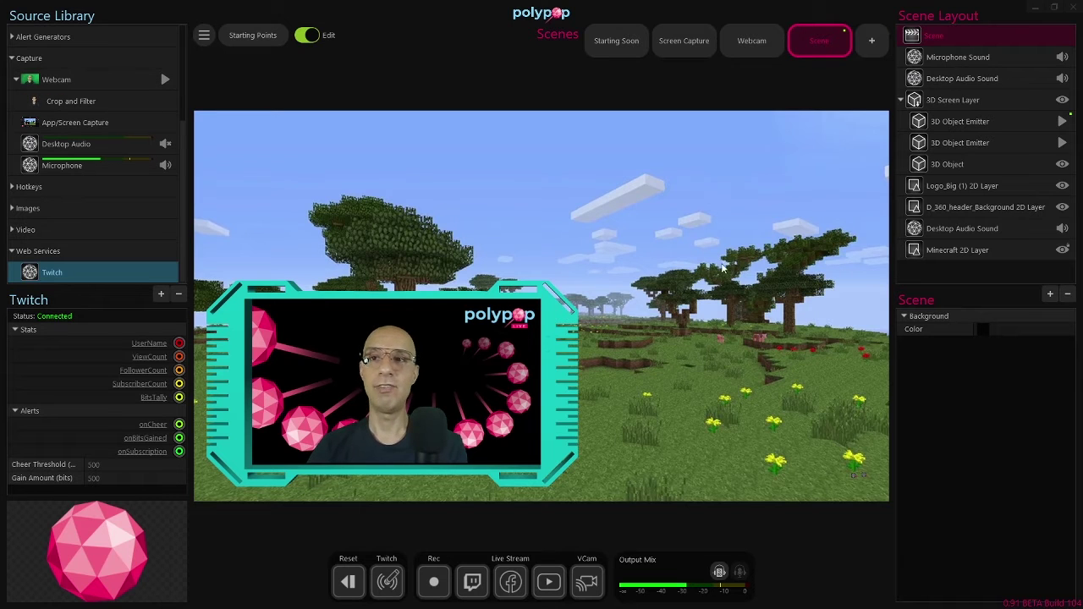
Change the emitter's source prefab to Laughing Emoji and test it by triggering Twitch's onCheer alert
click(990, 124)
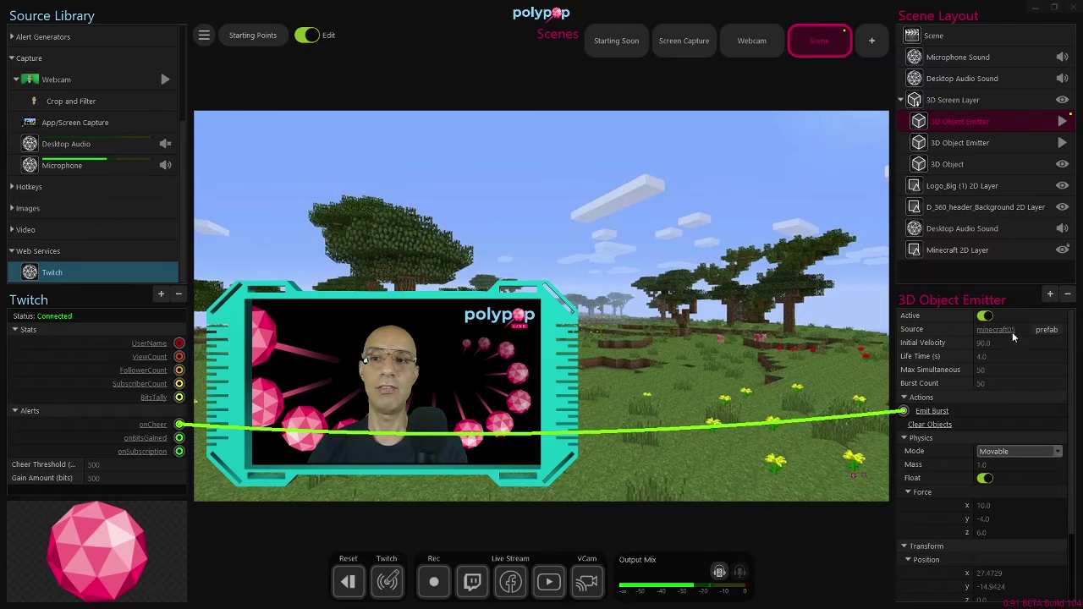
click(1053, 336)
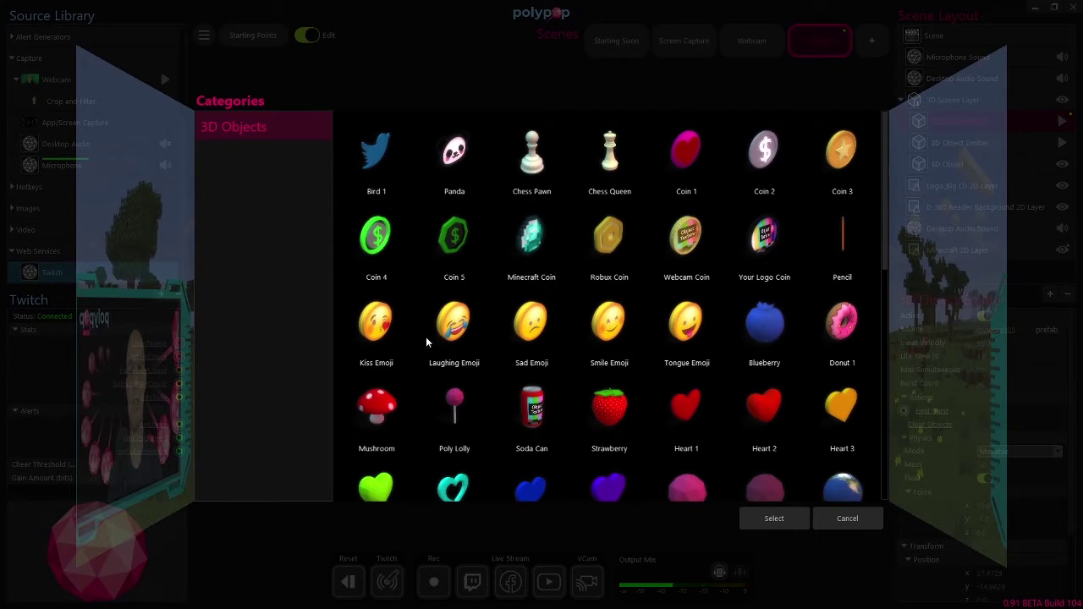
double_click(449, 334)
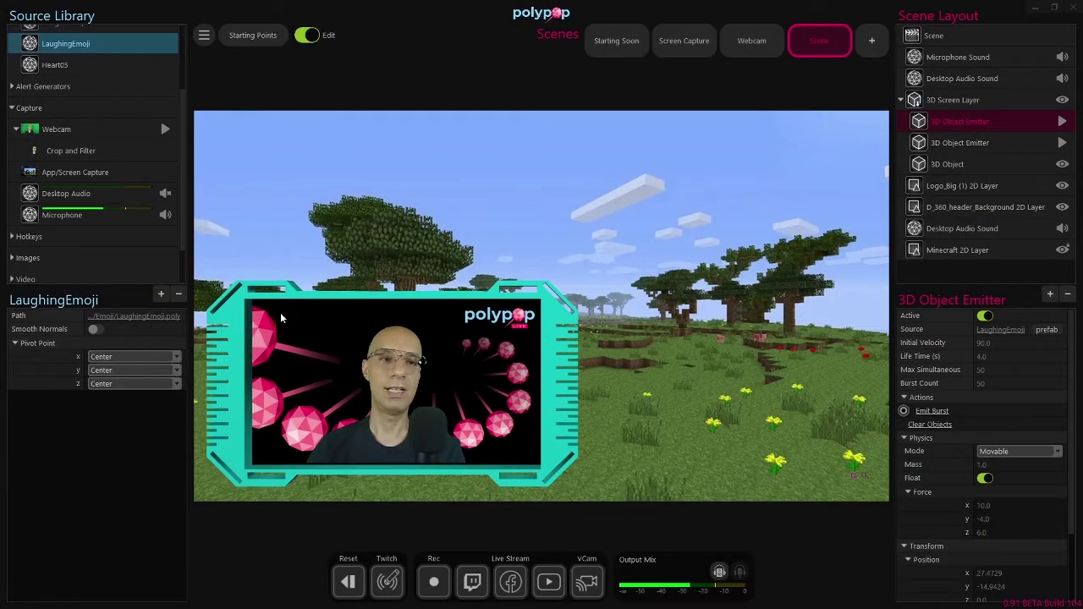
scroll(179, 177, down, 2)
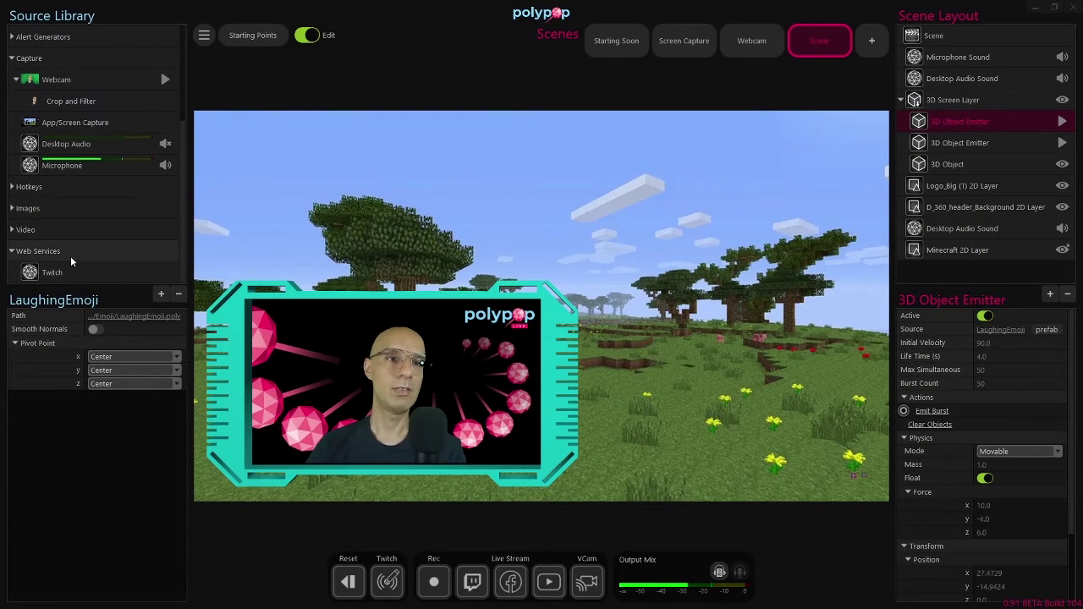
click(80, 271)
click(166, 467)
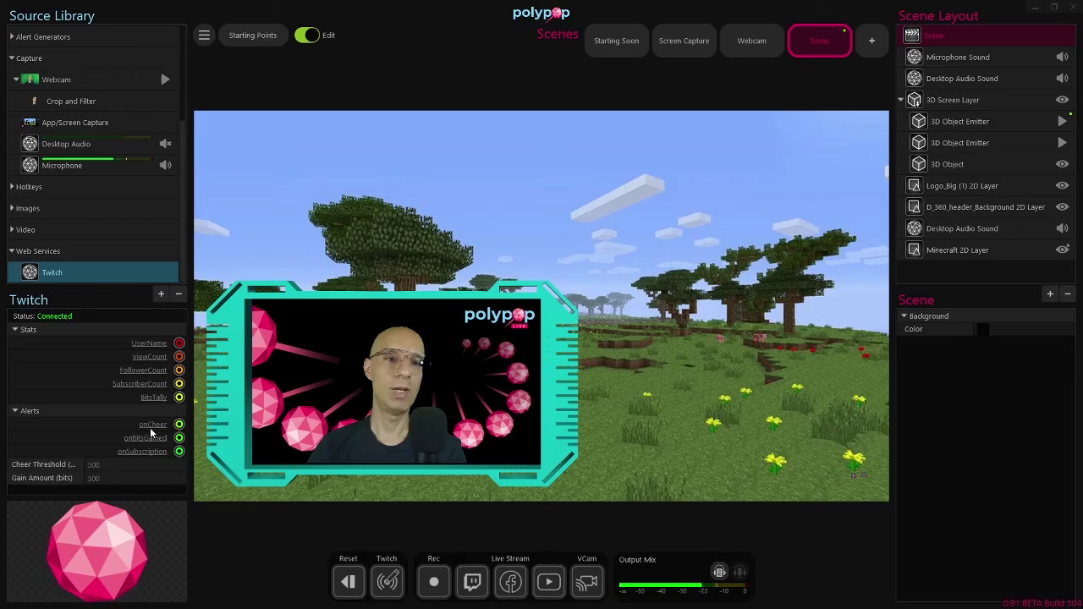
click(152, 426)
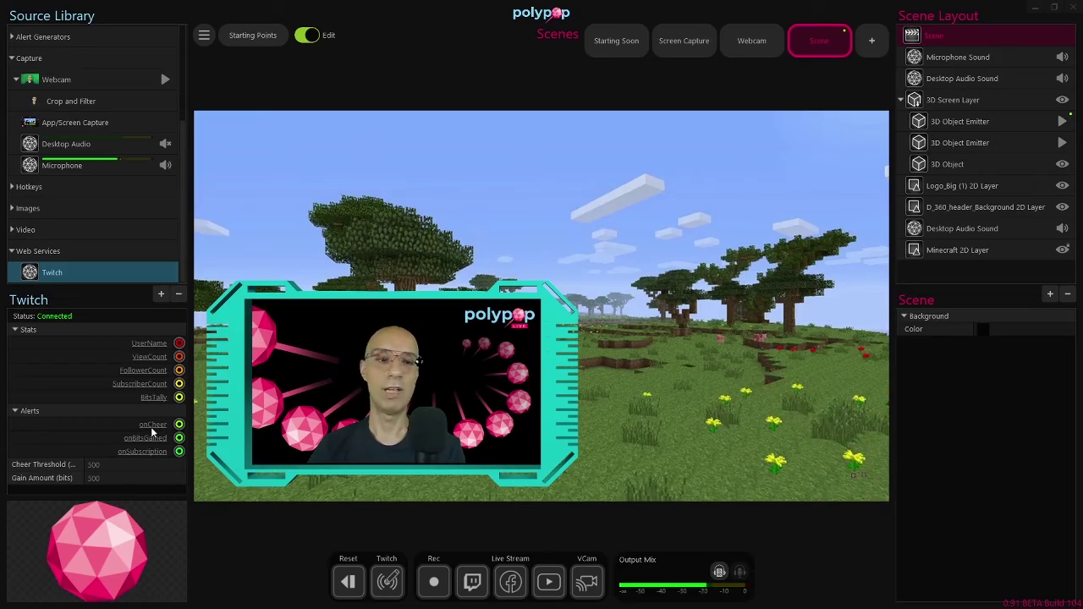
click(151, 430)
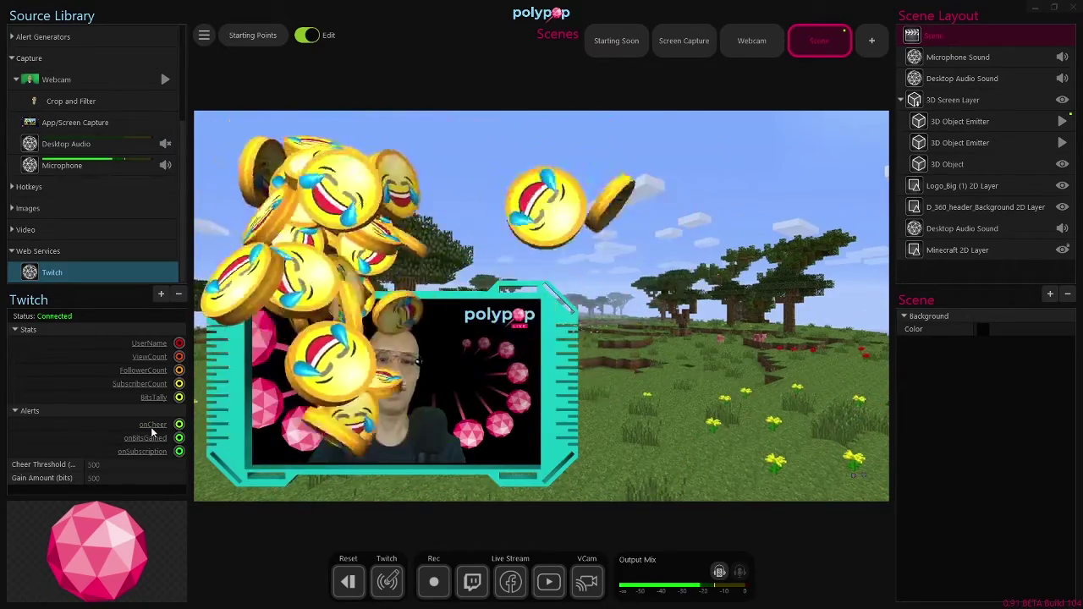
Replace the emitter's source prefab with Mushroom and test the burst through Twitch's onCheer alert
click(965, 122)
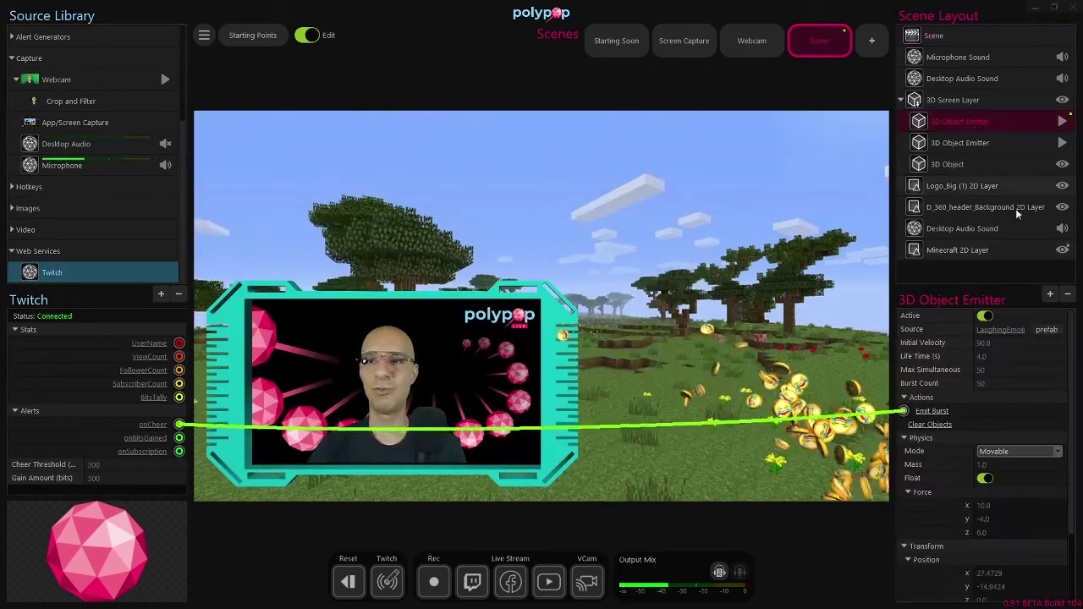
click(1047, 331)
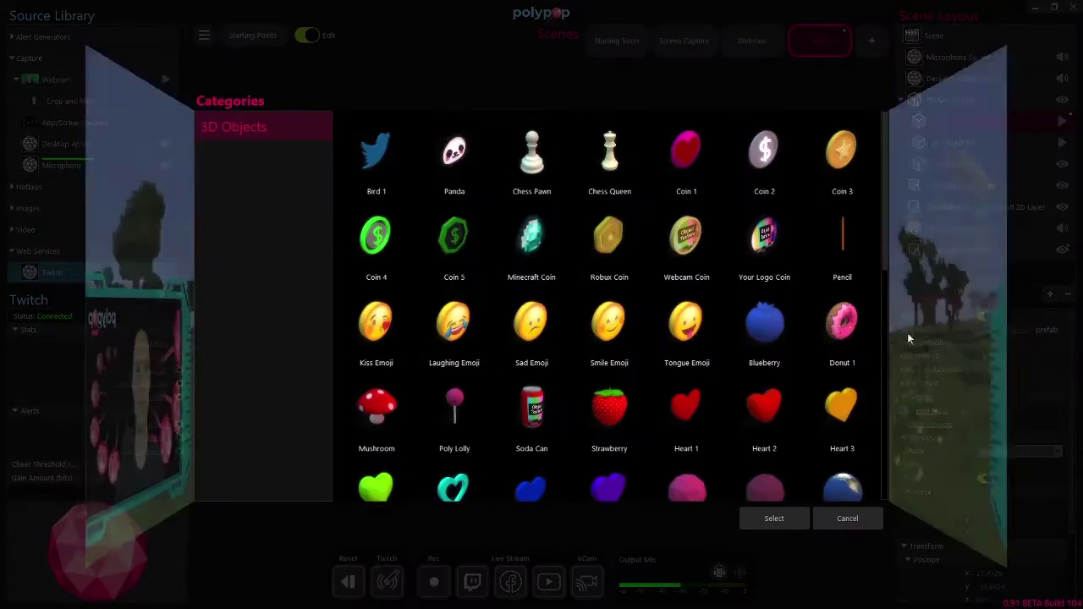
double_click(375, 406)
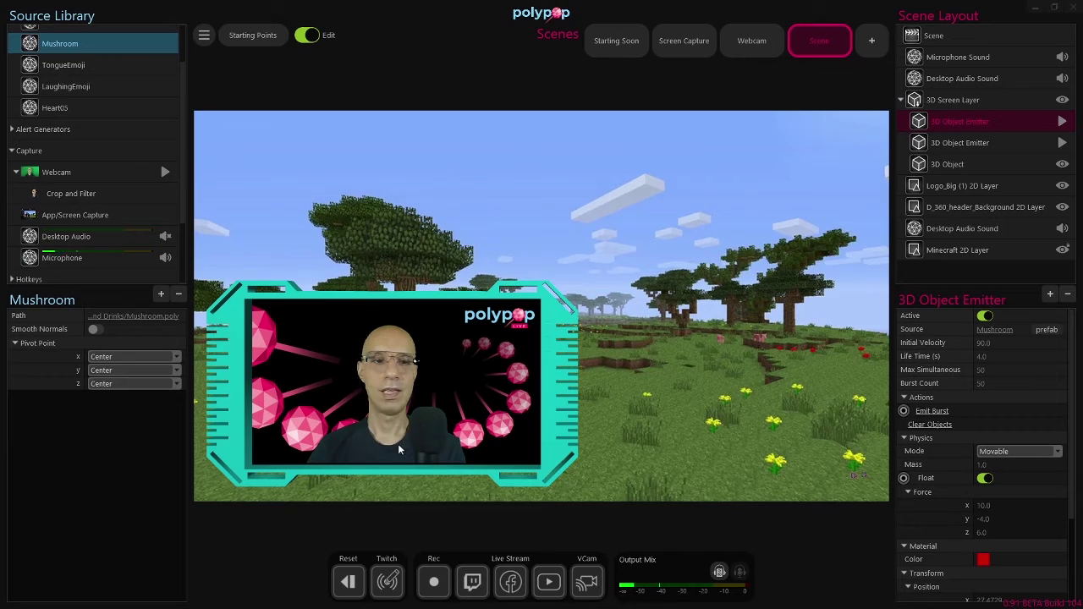
scroll(184, 174, down, 3)
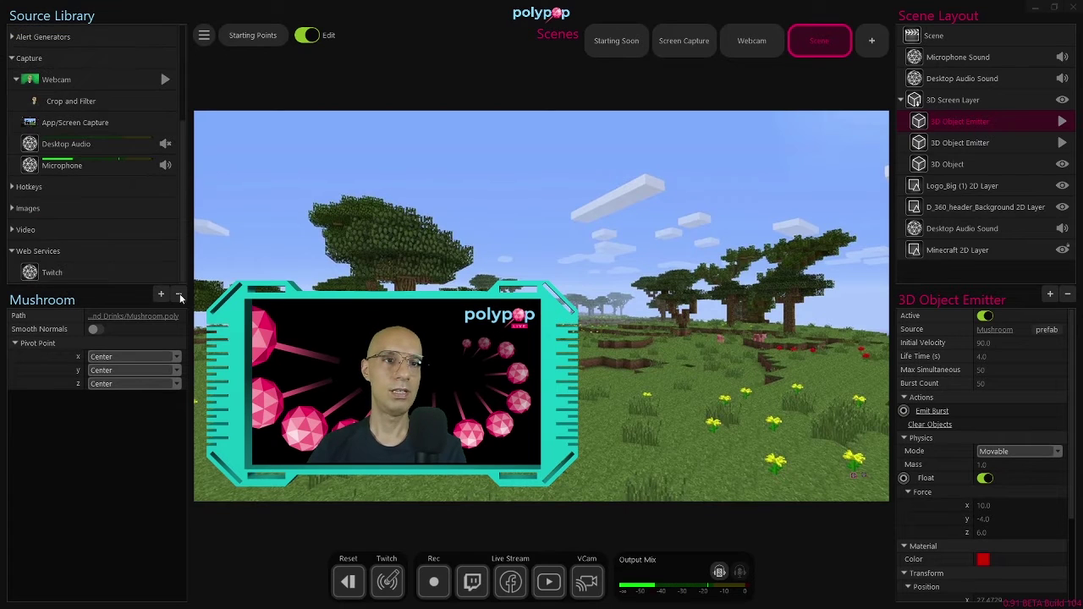
click(101, 272)
click(139, 438)
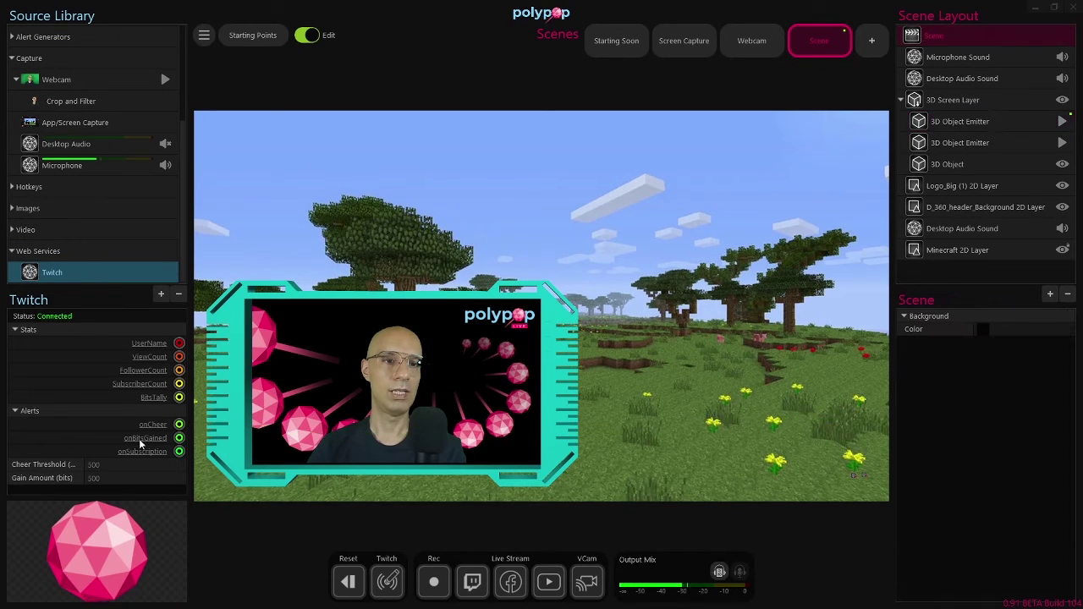
click(153, 425)
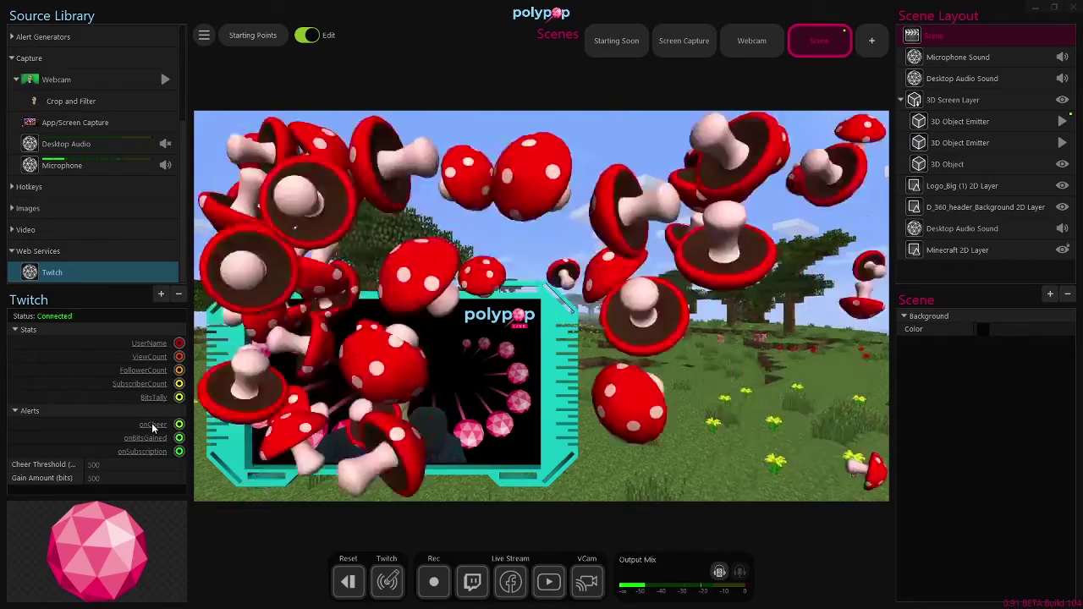
Set the mushroom emitter's material color to cyan (R 10, G 210, B 237) and trigger onCheer to test it
click(967, 122)
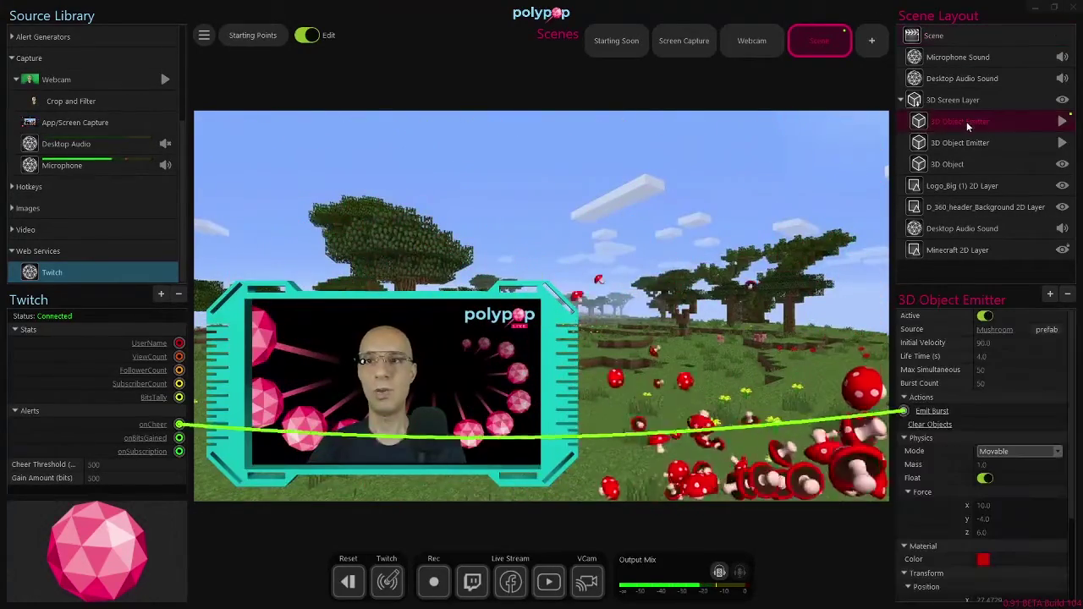
click(983, 561)
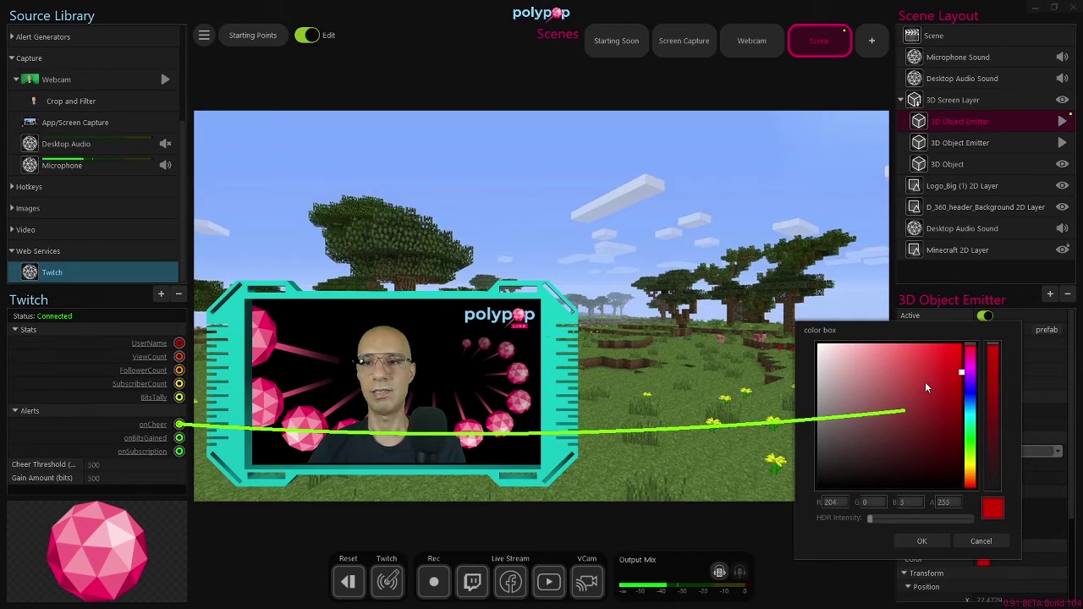
click(969, 415)
click(956, 356)
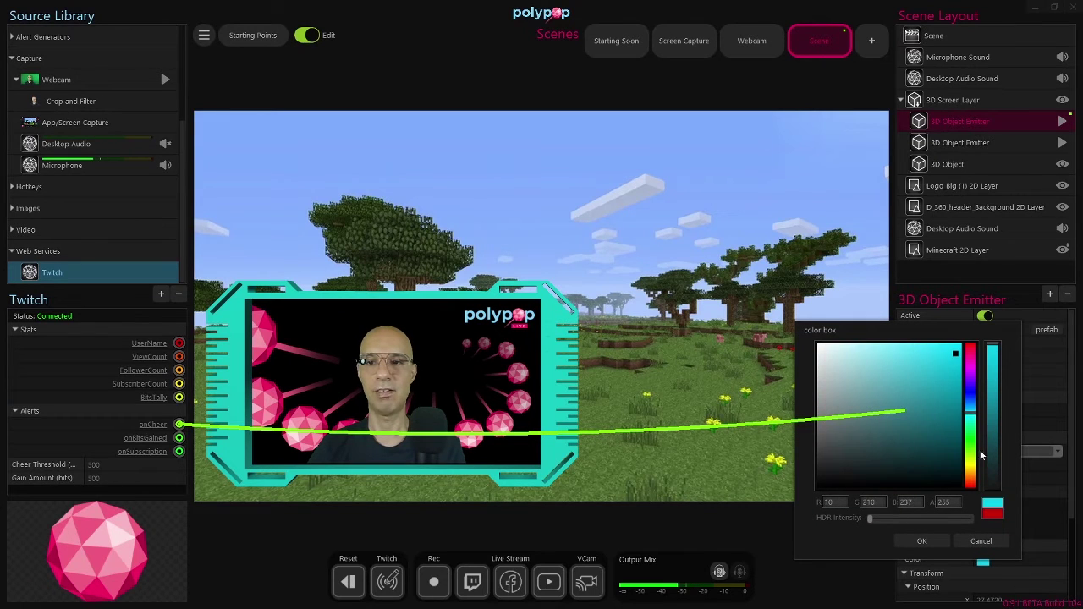
click(921, 541)
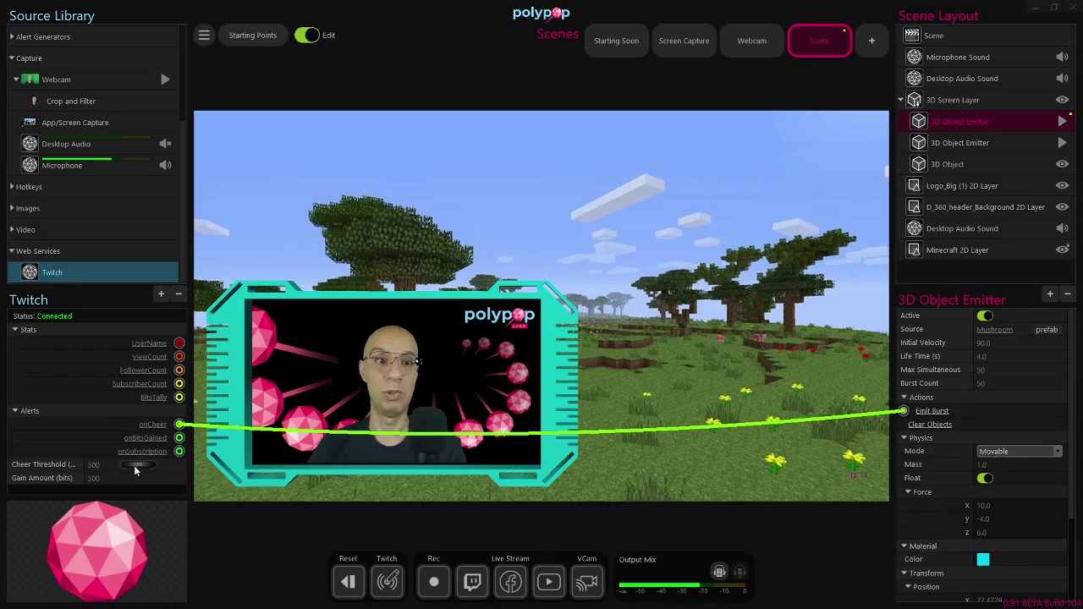
click(225, 525)
click(156, 426)
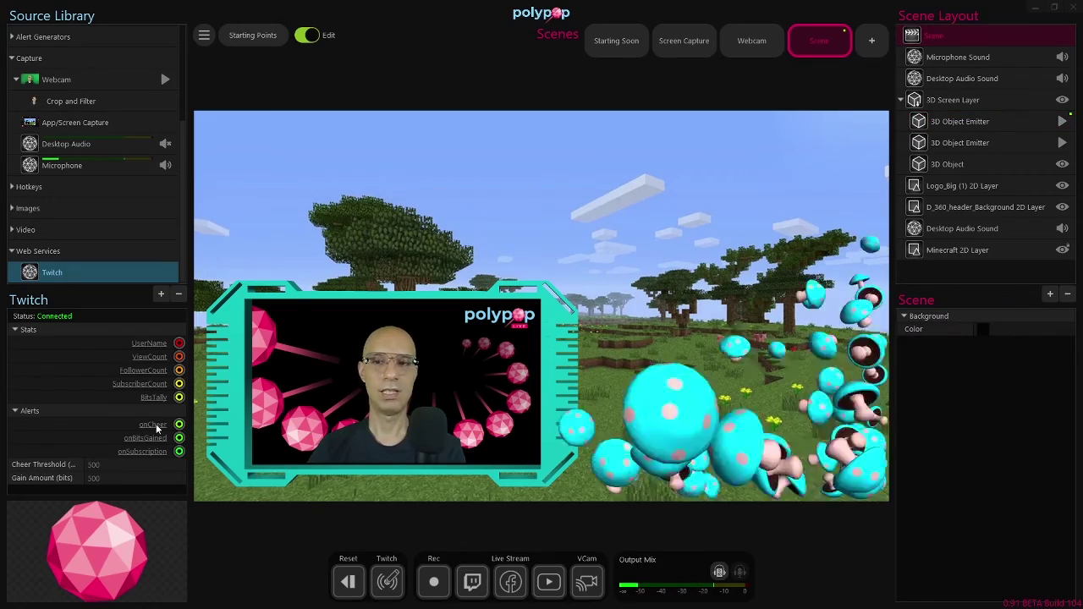